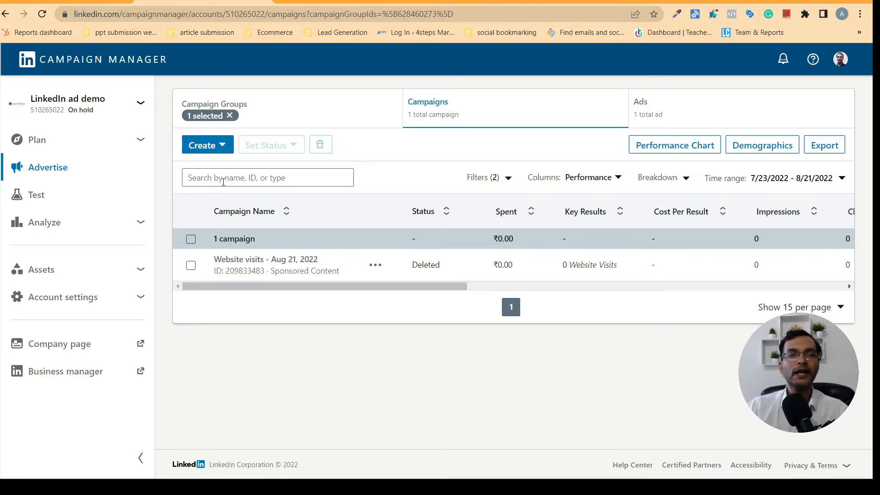
# Create a new campaign in the Home Tuition campaign group and name it "online tuition tutor"
pyautogui.click(201, 146)
pyautogui.click(202, 174)
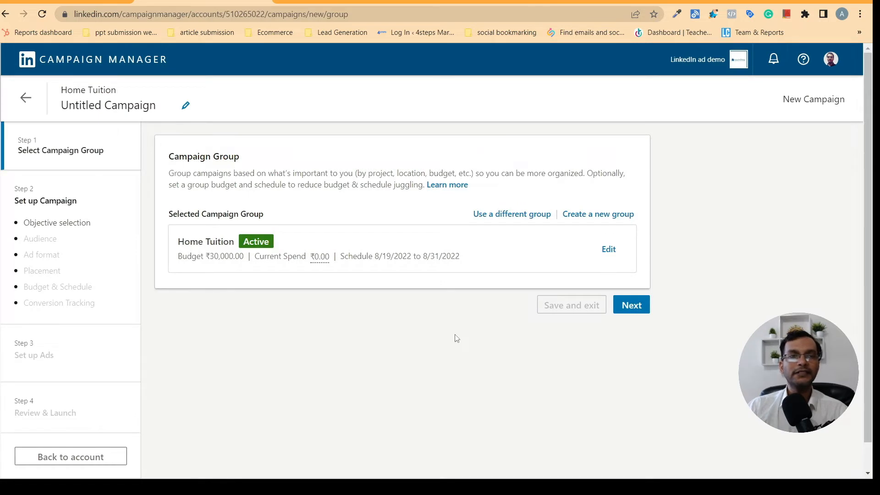
pyautogui.click(169, 109)
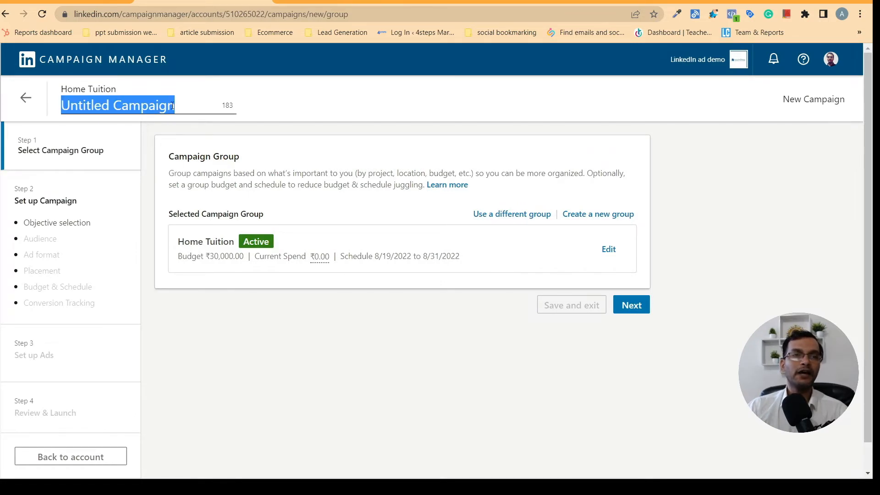
pyautogui.click(182, 102)
pyautogui.press('BackSpace')
pyautogui.press('BackSpace')
pyautogui.press('BackSpace')
pyautogui.press('BackSpace')
pyautogui.press('BackSpace')
pyautogui.press('BackSpace')
pyautogui.press('BackSpace')
pyautogui.press('BackSpace')
pyautogui.press('BackSpace')
pyautogui.press('BackSpace')
pyautogui.press('BackSpace')
pyautogui.press('BackSpace')
pyautogui.press('BackSpace')
pyautogui.press('BackSpace')
pyautogui.press('BackSpace')
pyautogui.press('BackSpace')
pyautogui.press('BackSpace')
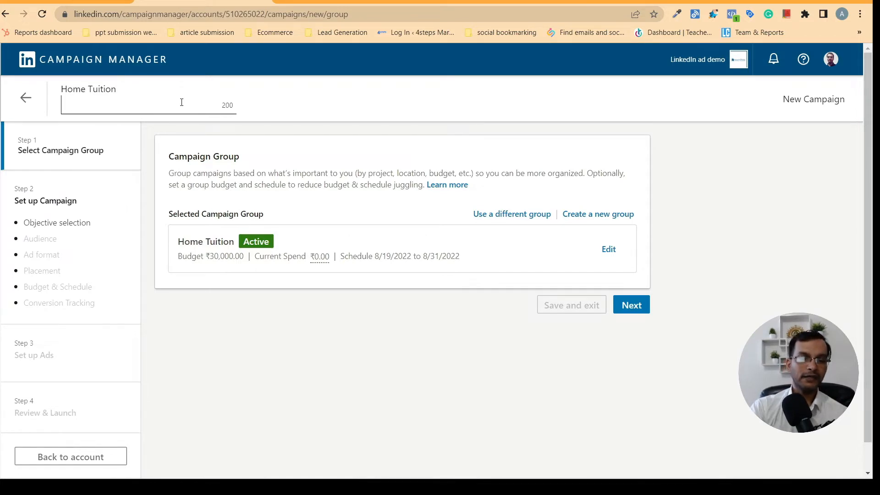
pyautogui.write('onli')
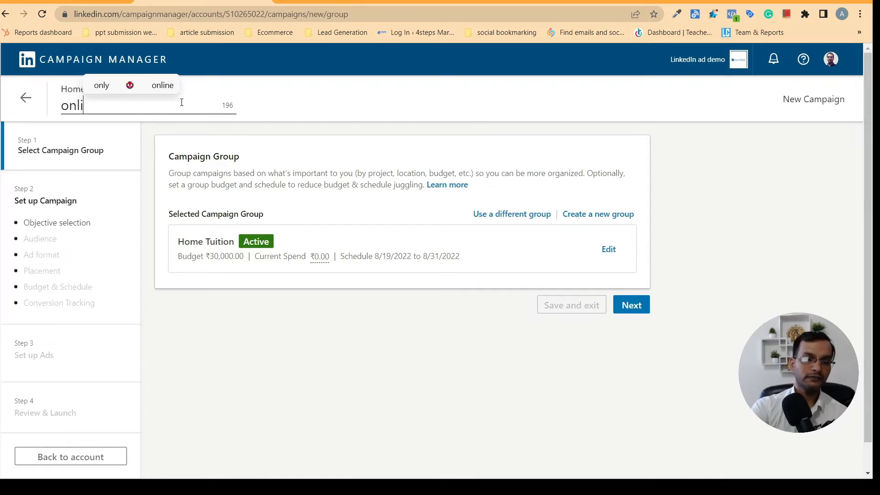
pyautogui.write('ne tu')
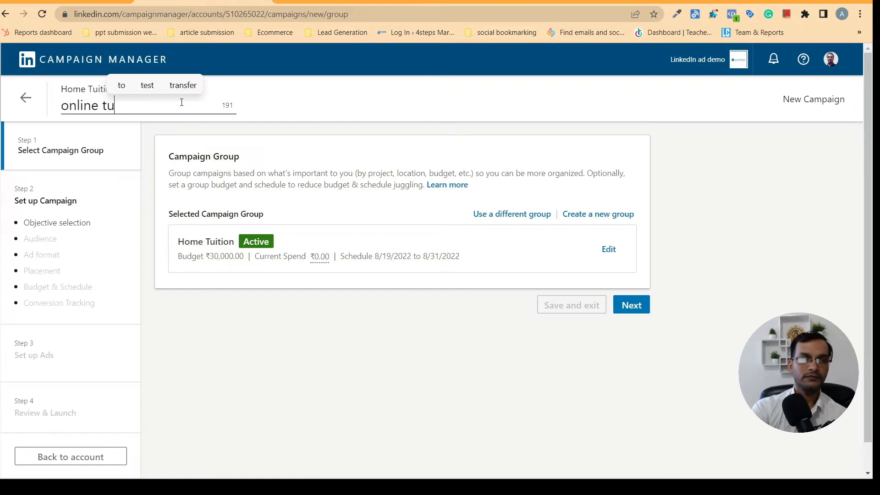
pyautogui.write('titon')
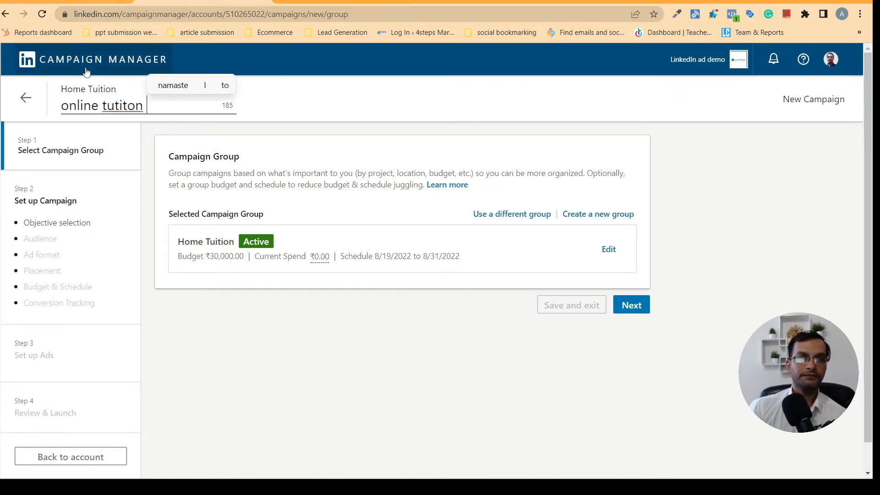
pyautogui.rightClick(122, 111)
pyautogui.click(153, 132)
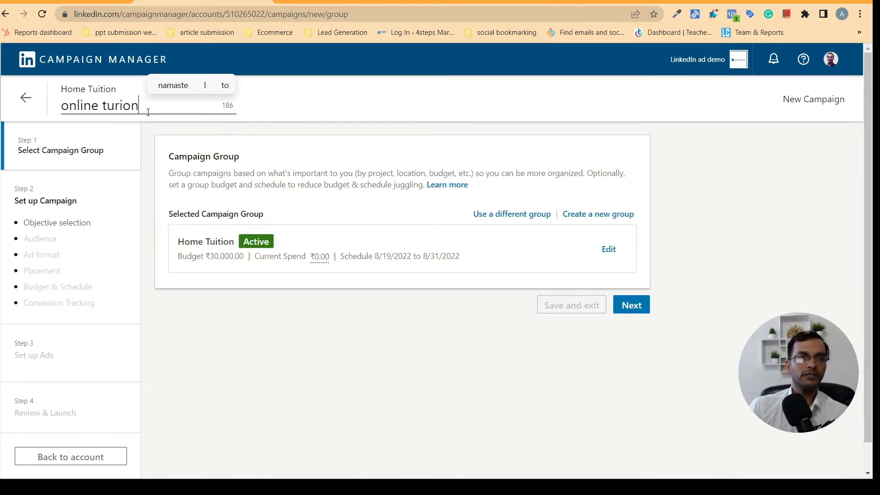
pyautogui.press('BackSpace')
pyautogui.press('BackSpace')
pyautogui.press('BackSpace')
pyautogui.press('BackSpace')
pyautogui.press('BackSpace')
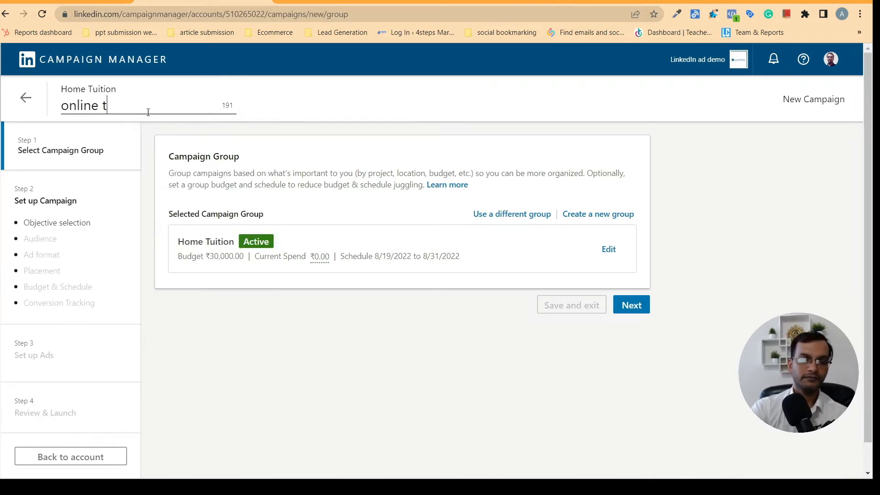
pyautogui.write('uition')
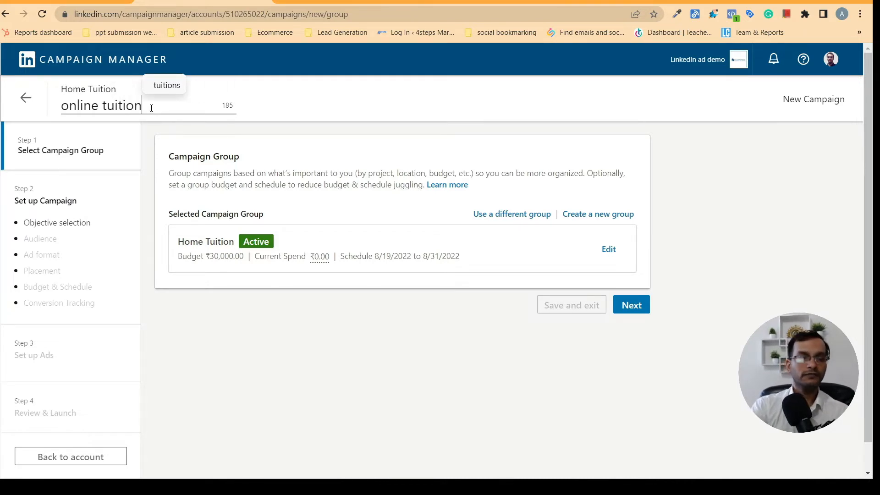
pyautogui.write(' t')
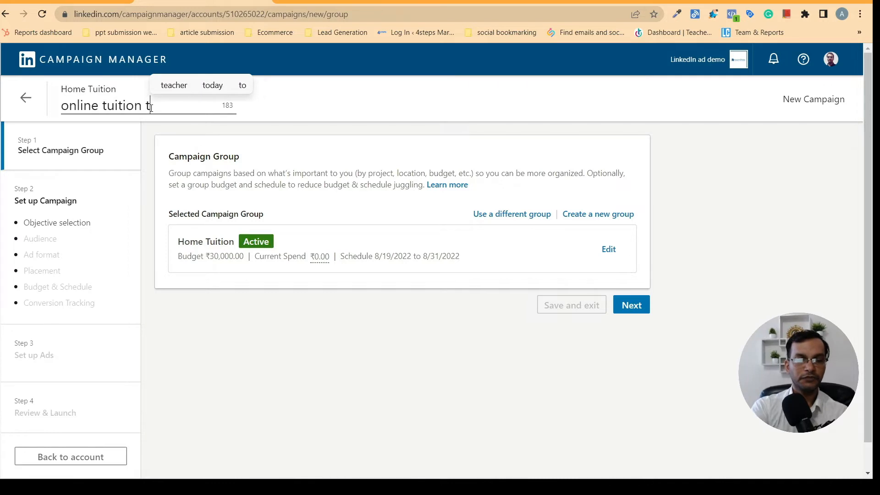
pyautogui.write('utor')
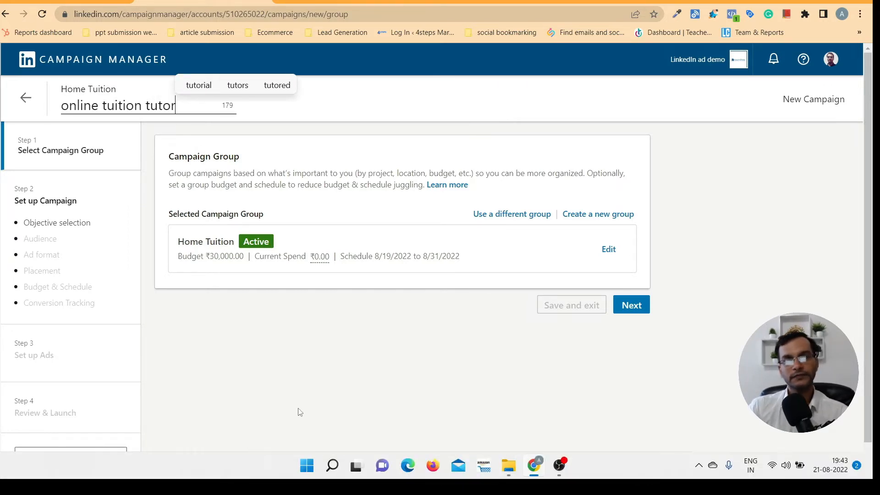
pyautogui.click(480, 122)
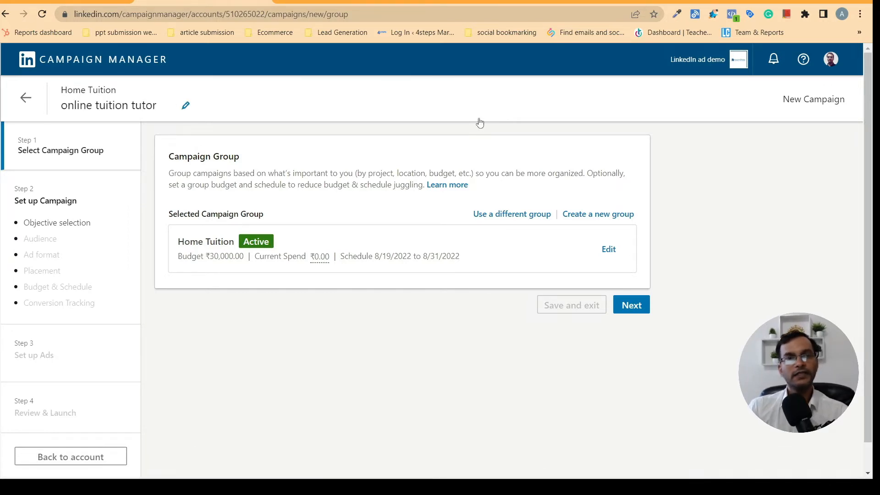
# Proceed with the Home Tuition campaign group and choose Website conversions as the campaign objective
pyautogui.click(631, 306)
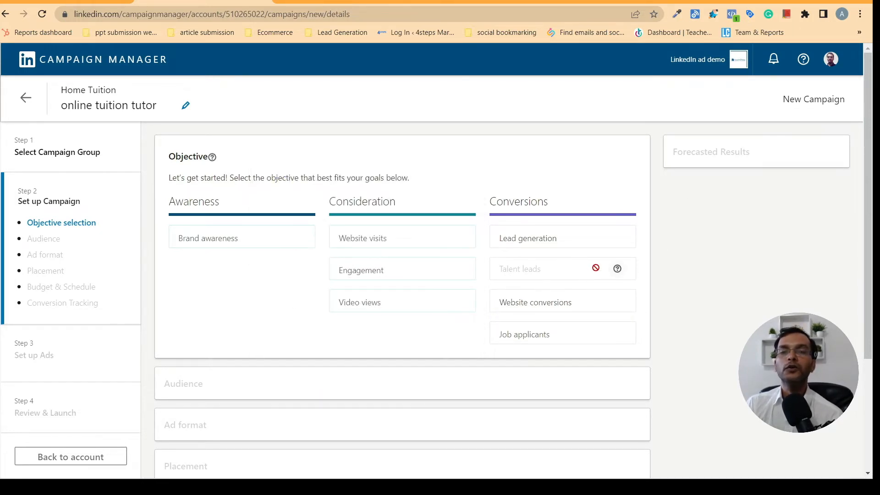
pyautogui.moveTo(597, 316)
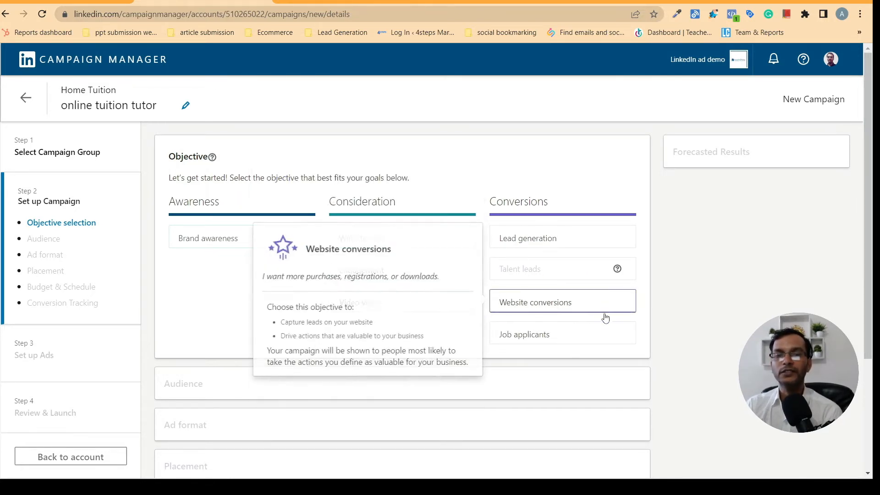
pyautogui.moveTo(603, 334)
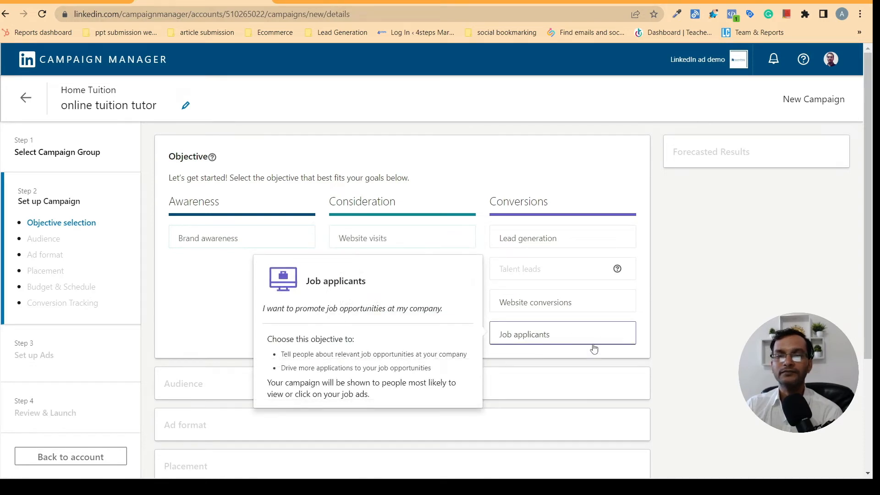
pyautogui.moveTo(522, 316)
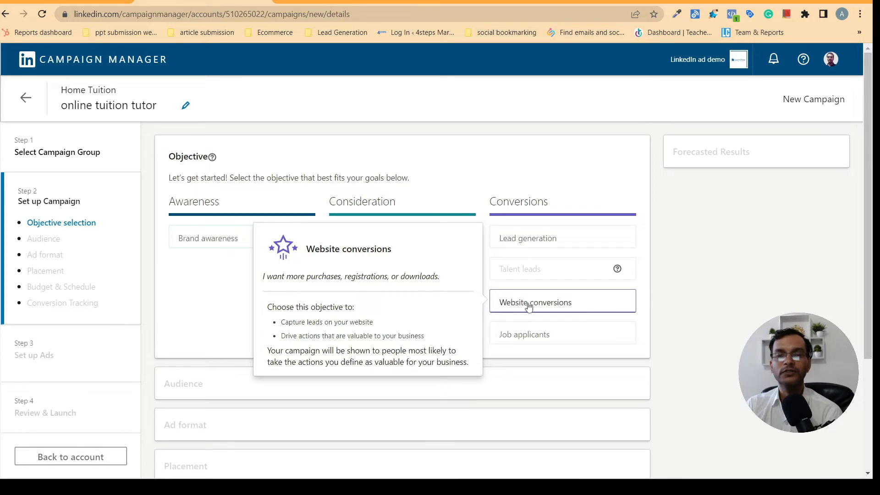
pyautogui.click(528, 307)
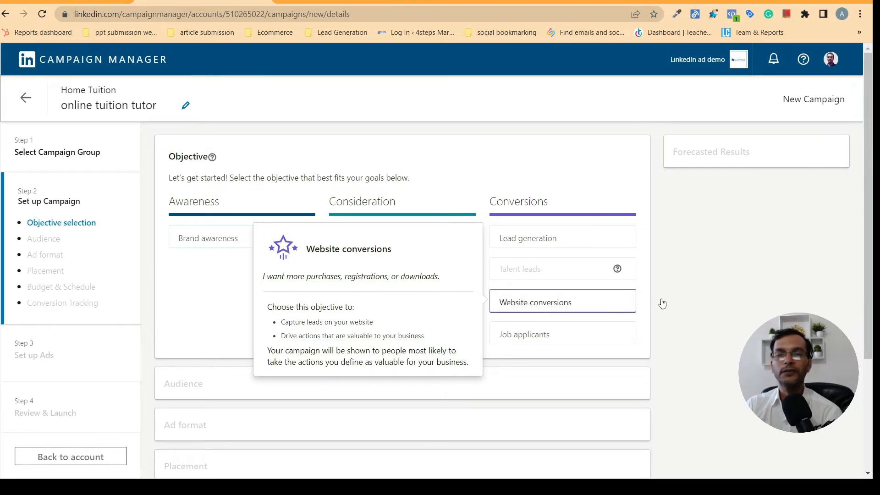
# Review the target audience's location and profile language settings
pyautogui.scroll(-4, 523, 335)
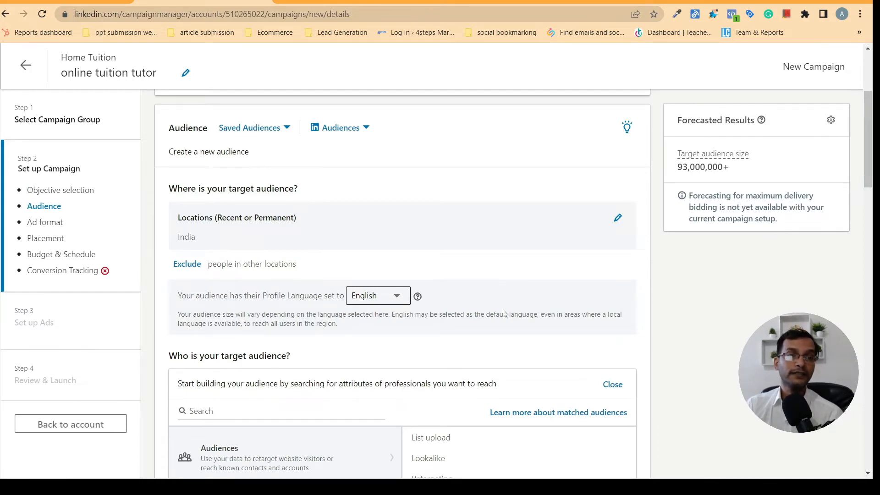
pyautogui.scroll(-4, 506, 315)
pyautogui.scroll(5, 506, 315)
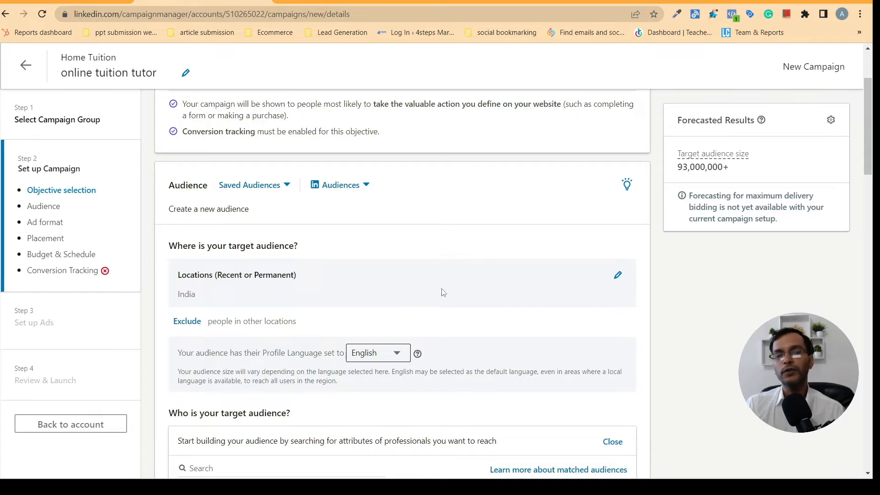
pyautogui.scroll(-1, 469, 260)
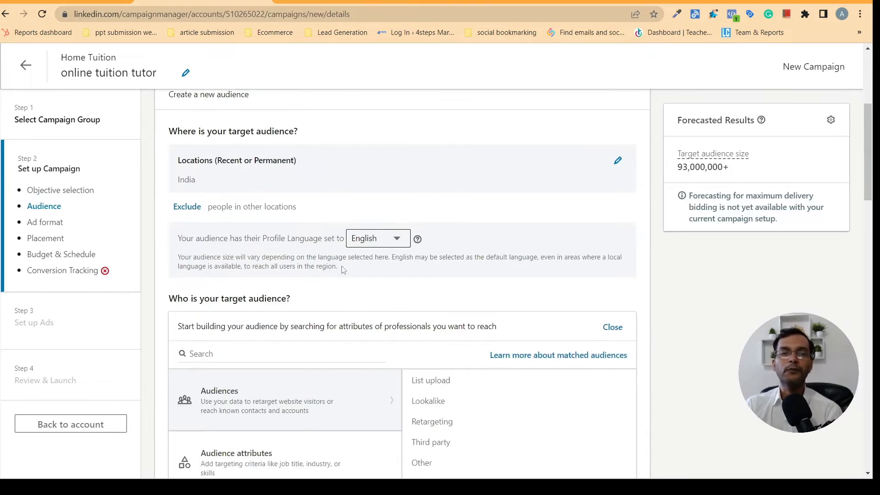
pyautogui.scroll(1, 339, 255)
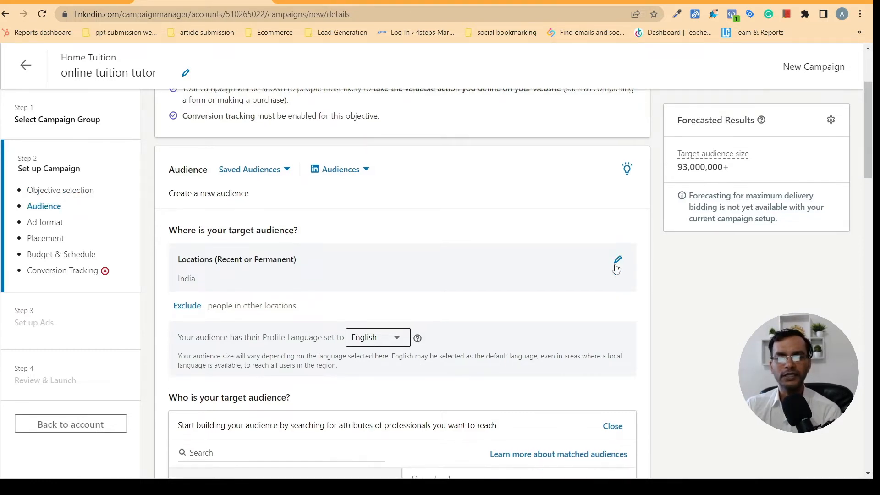
pyautogui.scroll(-4, 615, 269)
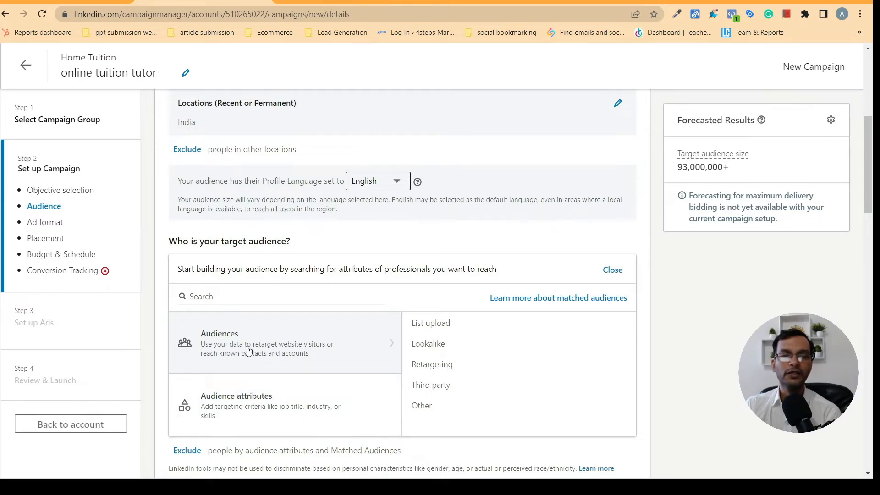
# Open the audience attributes and look over the available targeting categories and the options below them
pyautogui.click(250, 410)
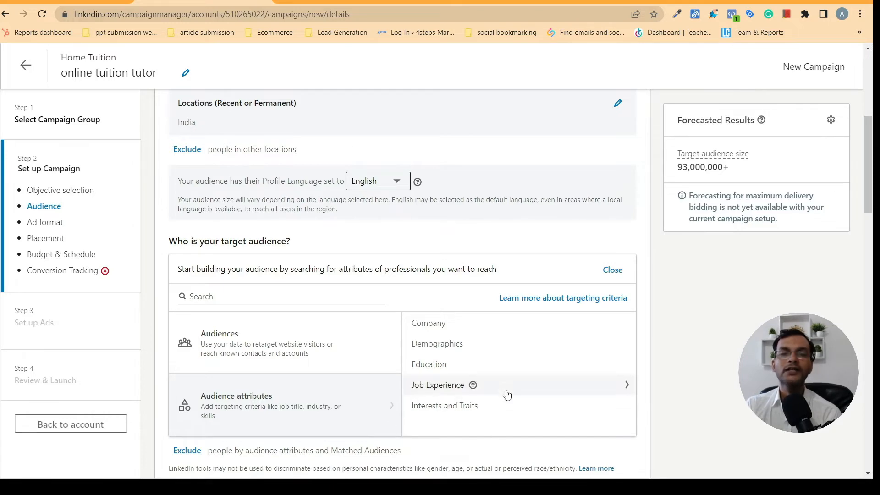
pyautogui.scroll(-2, 551, 359)
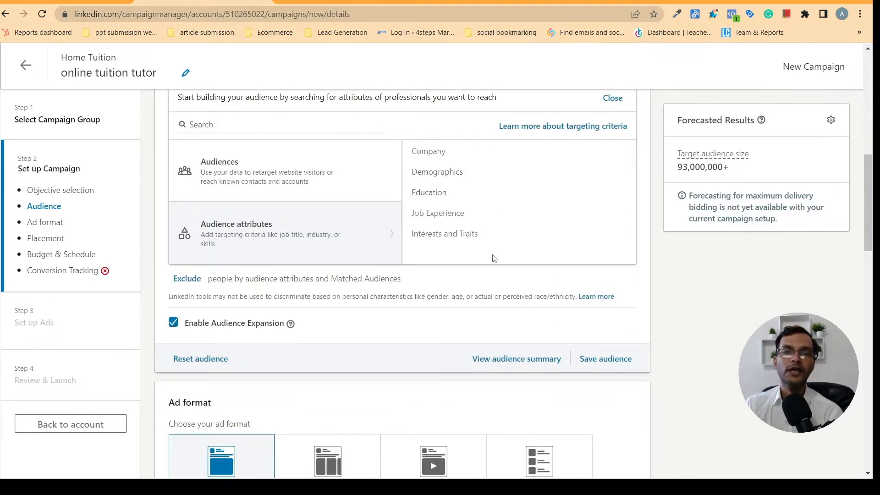
pyautogui.scroll(3, 477, 284)
pyautogui.scroll(-2, 401, 339)
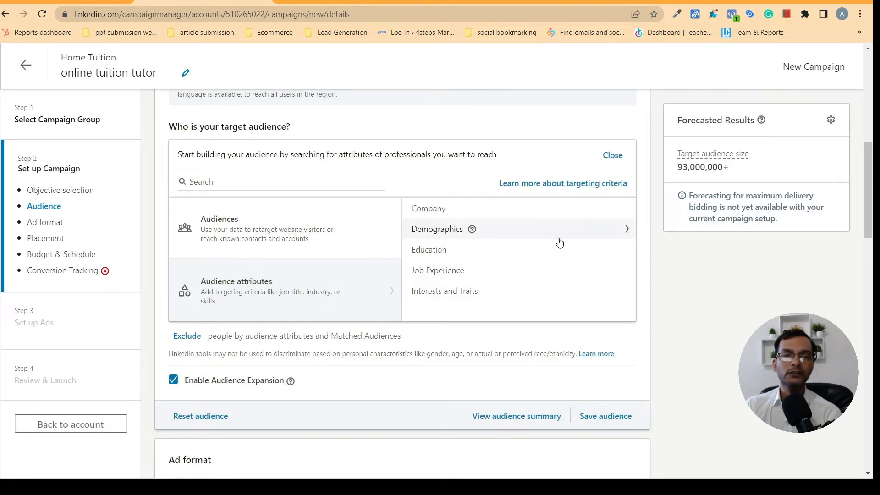
pyautogui.scroll(2, 423, 259)
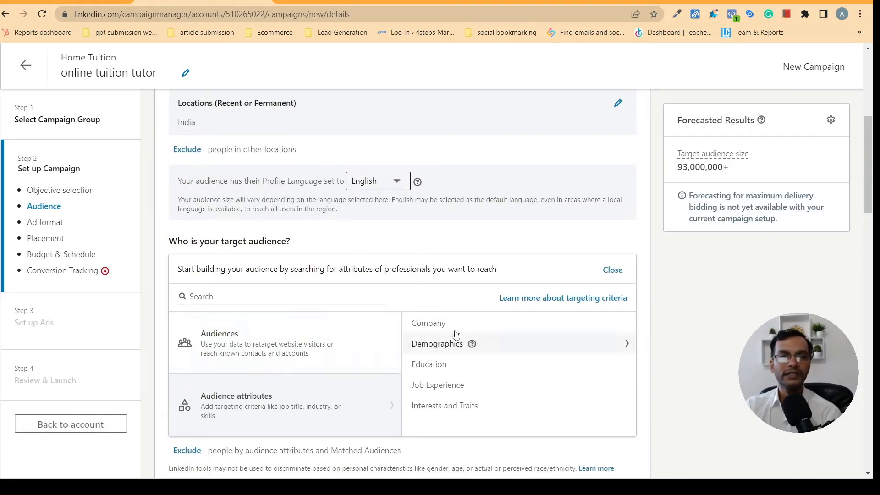
pyautogui.scroll(-4, 515, 287)
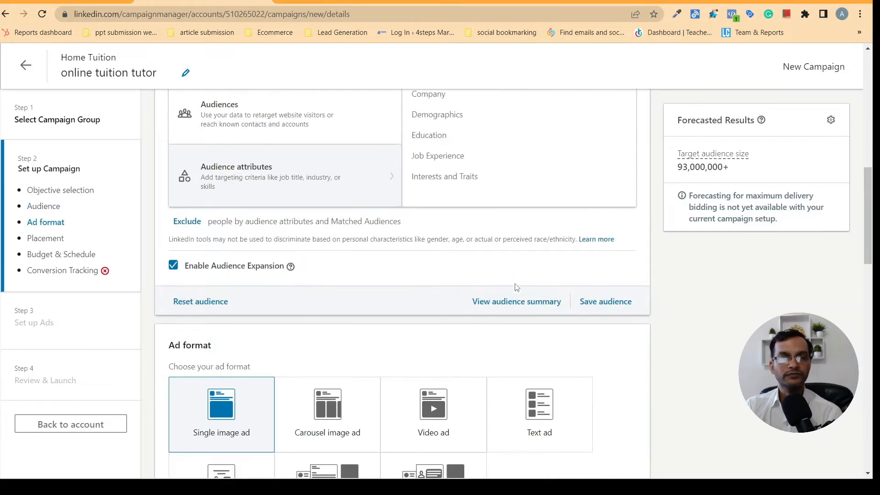
pyautogui.scroll(4, 516, 287)
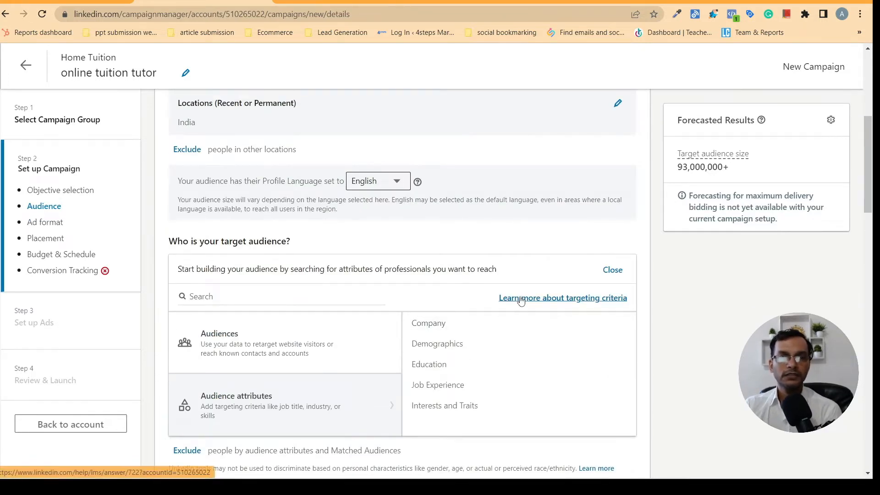
pyautogui.scroll(-1, 518, 301)
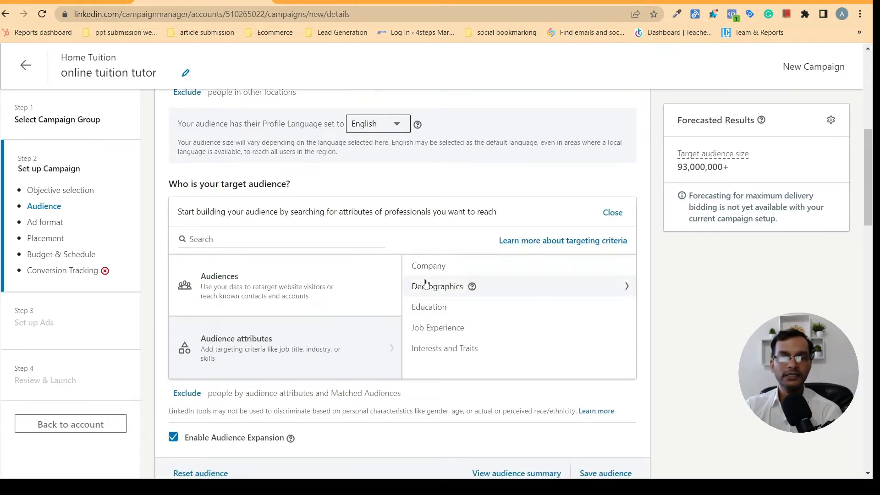
# Open the Fields of Study attributes under Education and search them for "school"
pyautogui.click(430, 309)
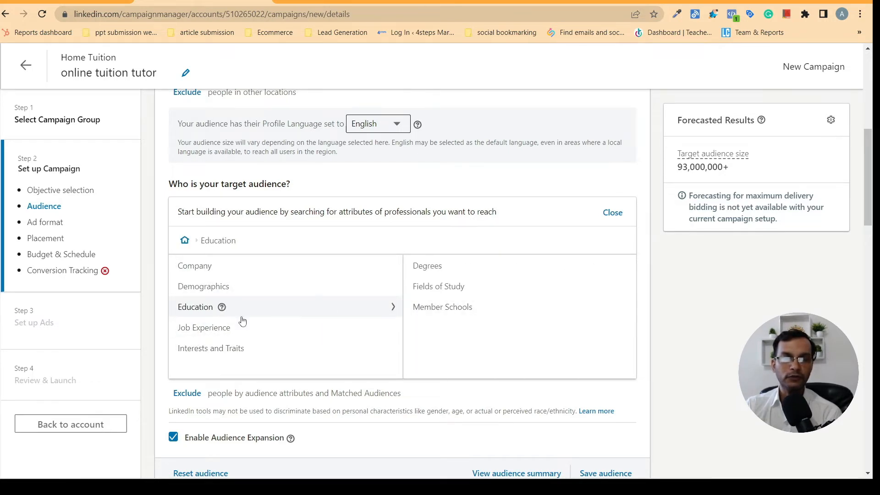
pyautogui.click(443, 288)
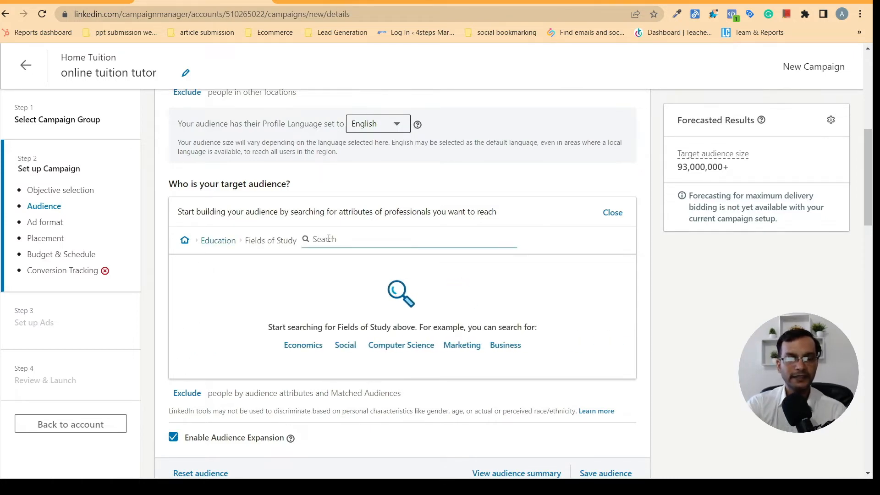
pyautogui.write('ii')
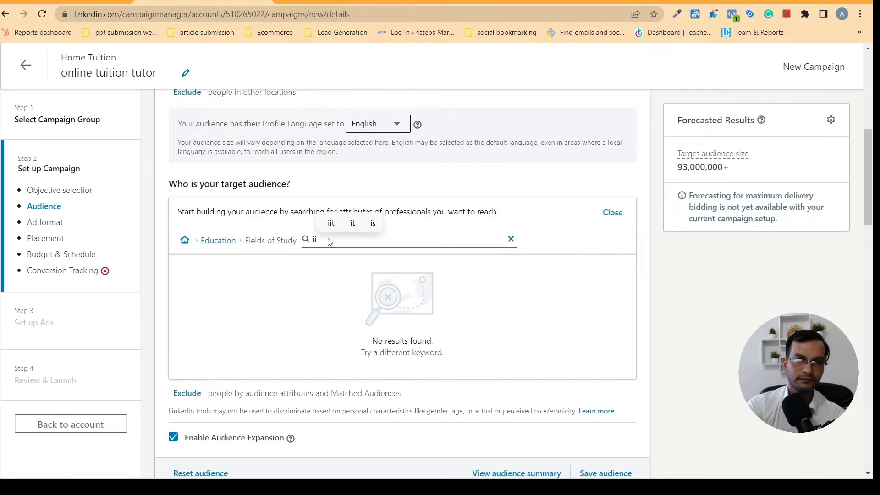
pyautogui.press('BackSpace')
pyautogui.press('BackSpace')
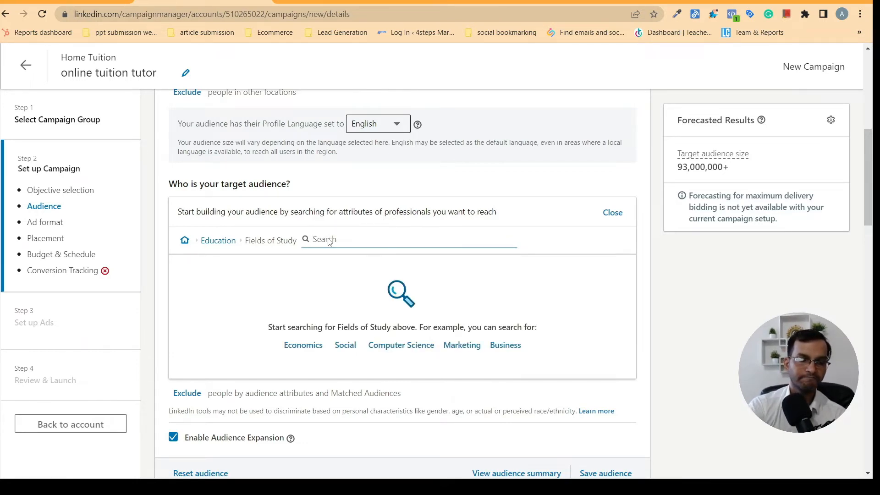
pyautogui.write('sch')
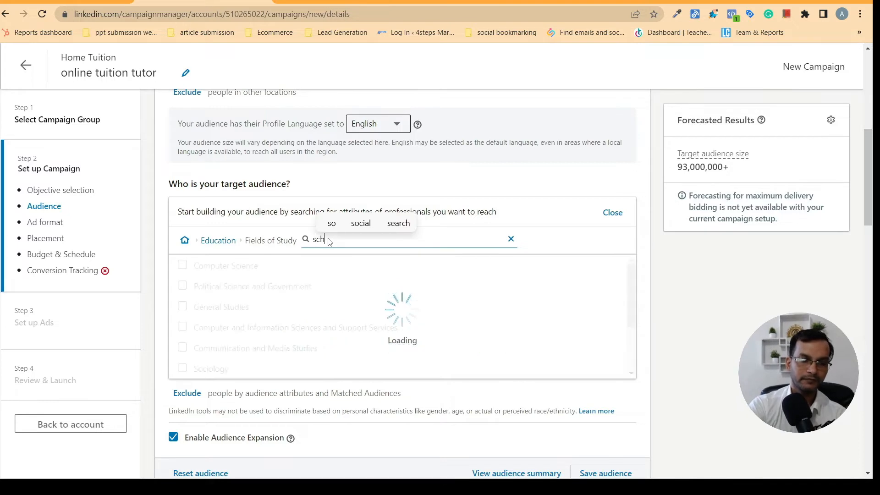
pyautogui.write('ool')
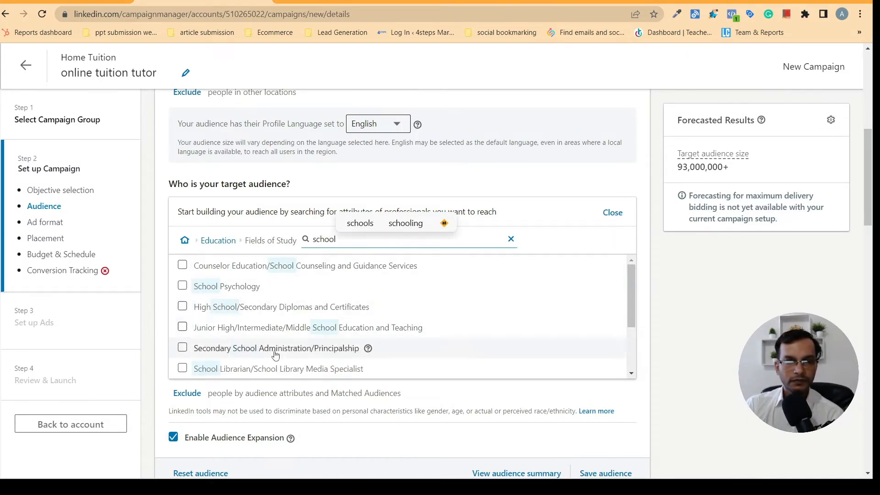
# Include the Secondary School Administration, Junior High/Middle School Education, High School/Secondary Diplomas and Counselor Education/School Counseling fields of study, and close the attribute editor
pyautogui.scroll(-1, 287, 342)
pyautogui.scroll(1, 199, 316)
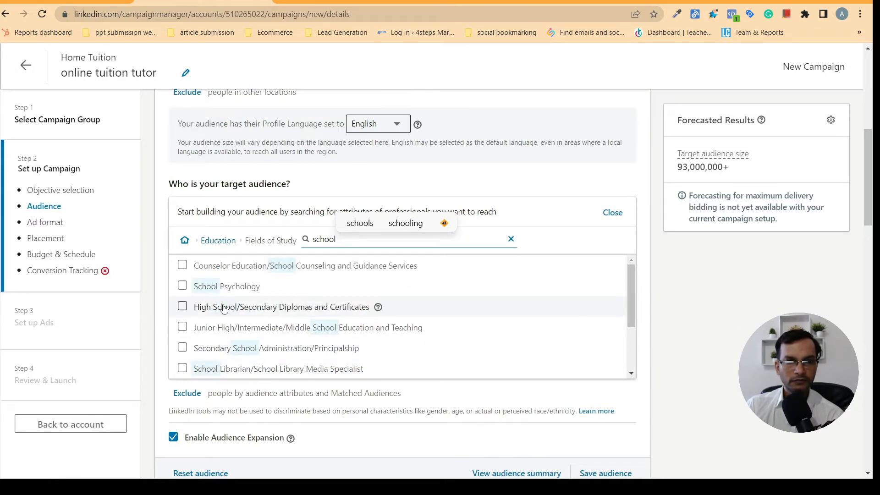
pyautogui.click(182, 306)
pyautogui.click(182, 303)
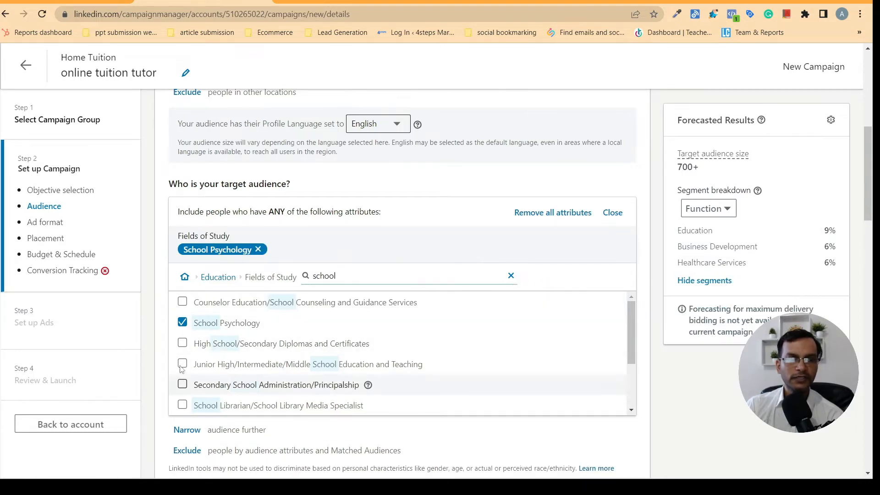
pyautogui.click(183, 384)
pyautogui.click(183, 363)
pyautogui.click(183, 336)
pyautogui.click(182, 357)
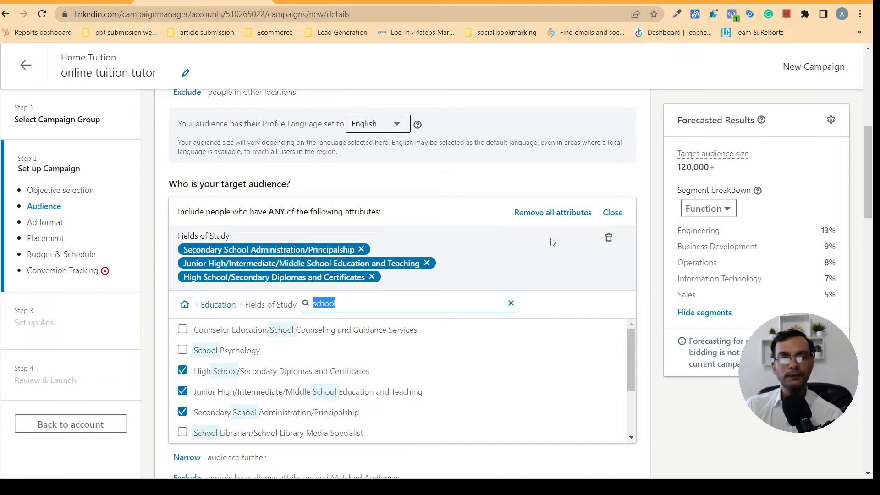
pyautogui.click(182, 328)
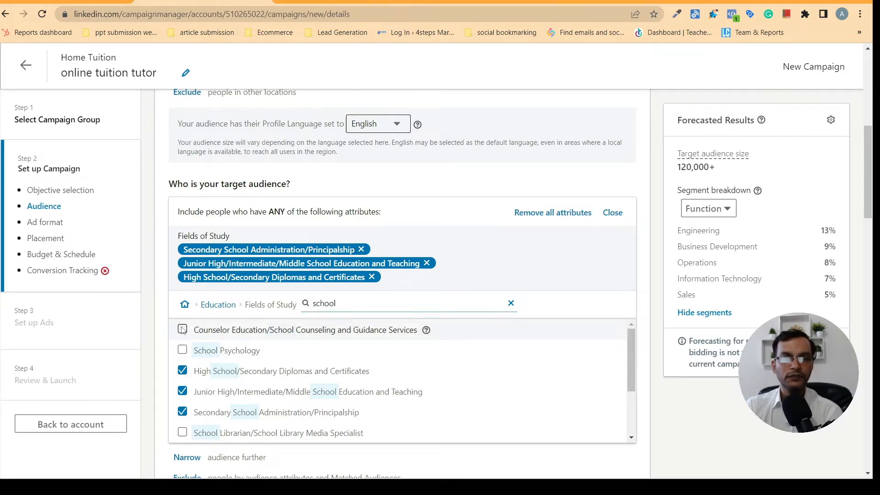
pyautogui.click(613, 213)
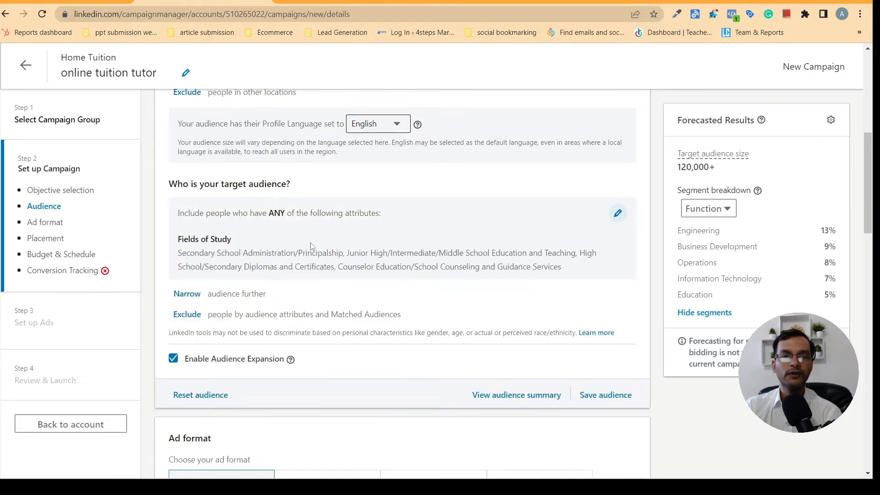
# Compare the available ad formats and choose Conversation ad for the campaign
pyautogui.scroll(-3, 532, 309)
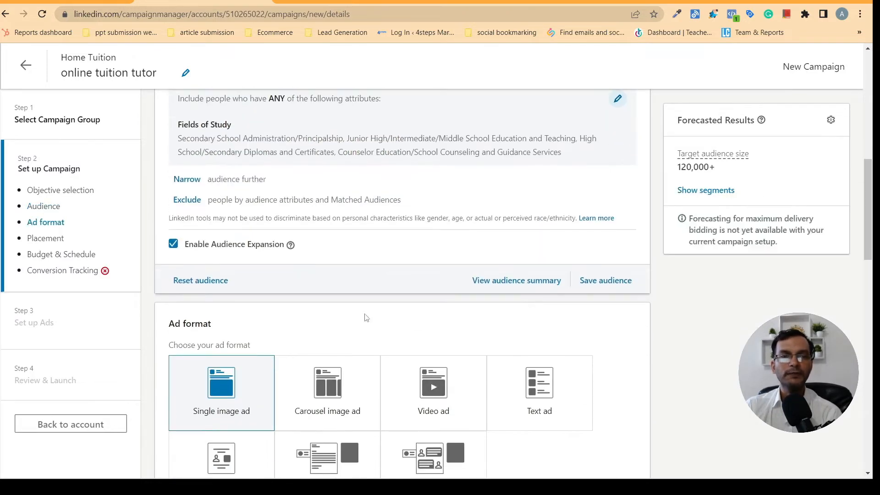
pyautogui.scroll(-4, 619, 298)
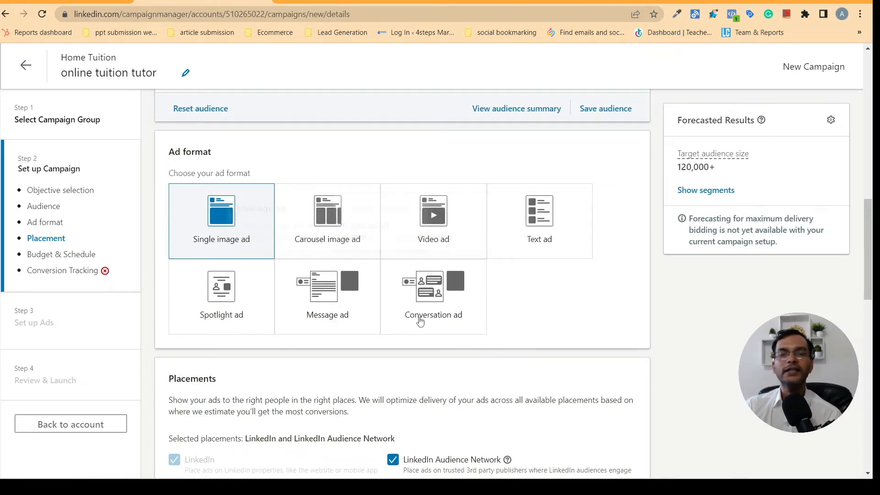
pyautogui.moveTo(441, 294)
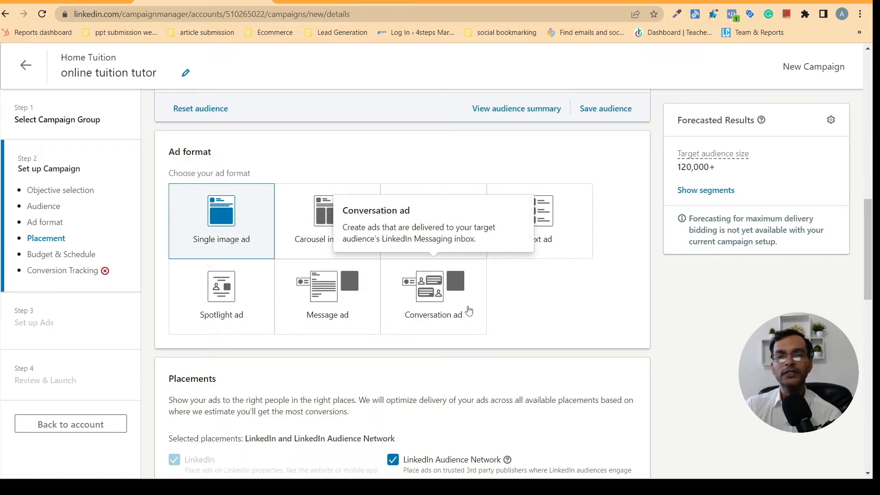
pyautogui.moveTo(353, 318)
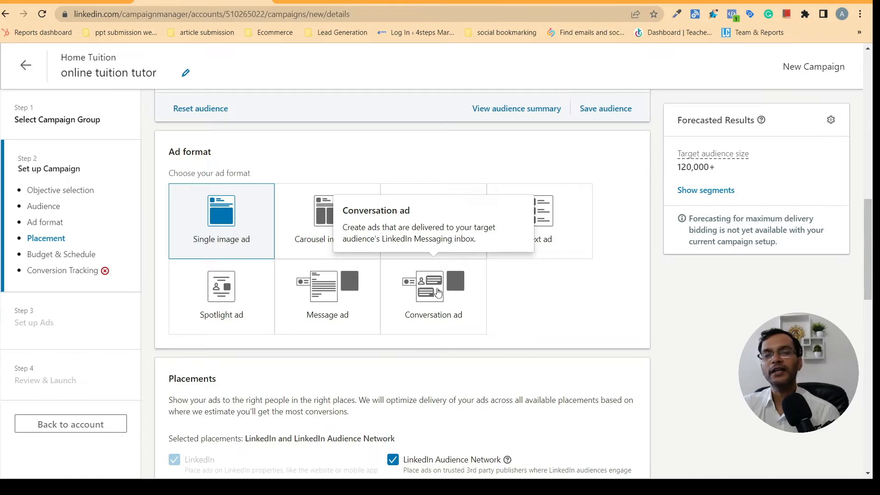
pyautogui.click(438, 292)
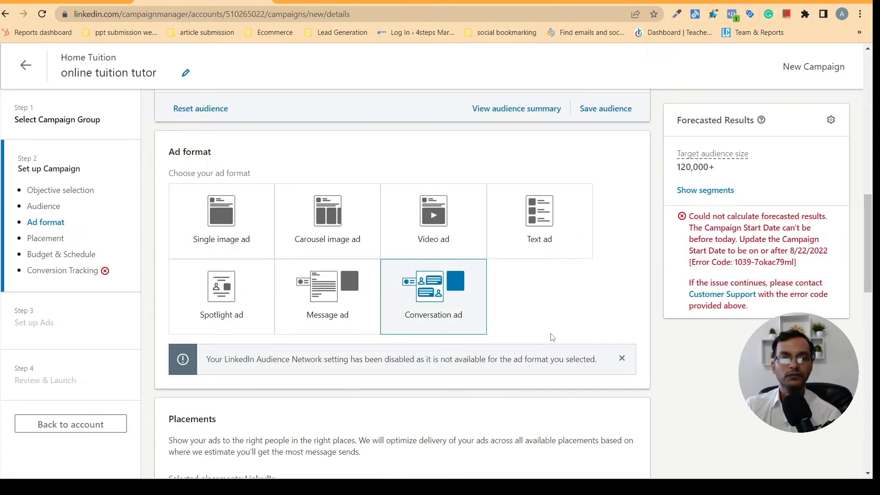
# Review the campaign's placements, daily budget and schedule settings
pyautogui.scroll(-3, 555, 337)
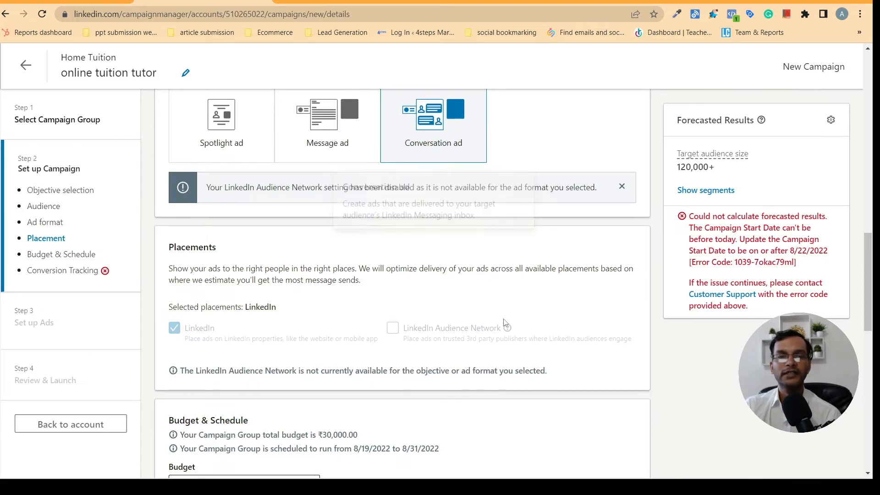
pyautogui.scroll(-3, 506, 312)
pyautogui.scroll(-3, 506, 297)
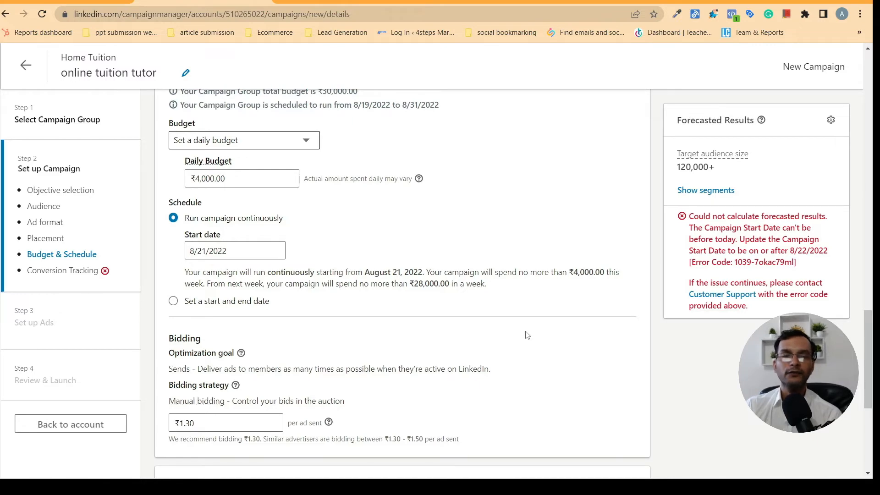
pyautogui.scroll(-4, 527, 335)
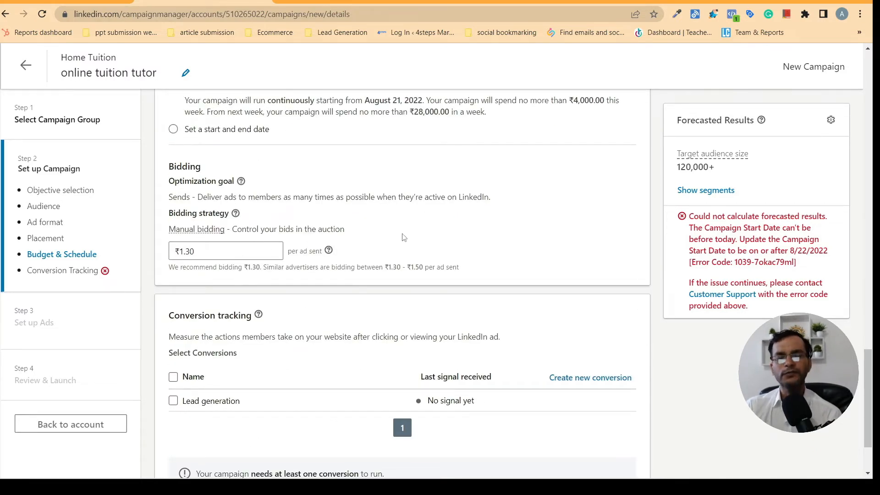
pyautogui.scroll(3, 414, 240)
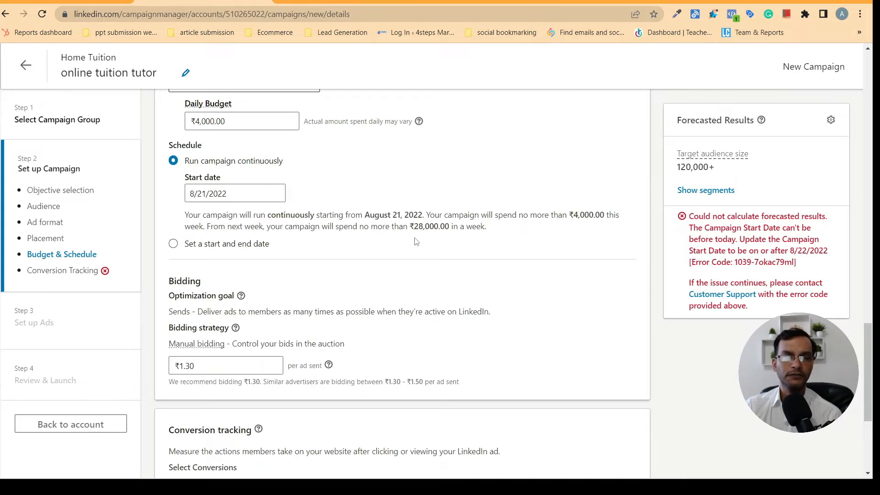
pyautogui.scroll(-1, 416, 242)
pyautogui.scroll(5, 448, 290)
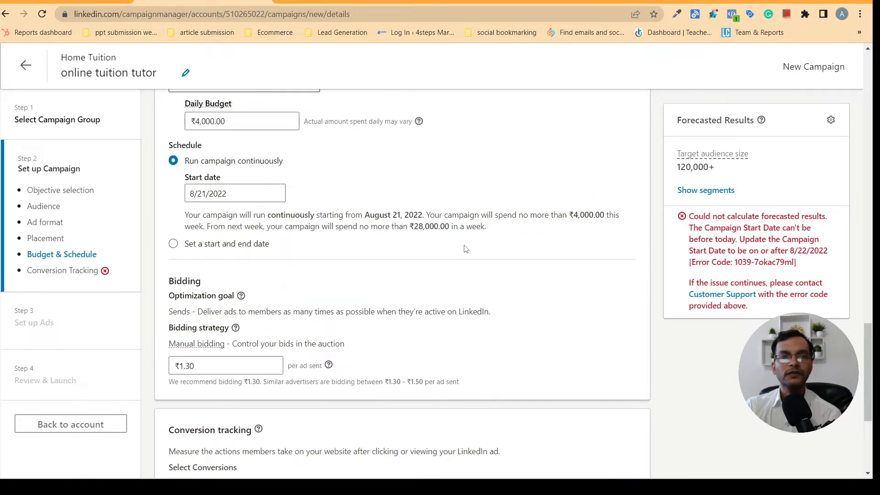
pyautogui.scroll(-3, 354, 371)
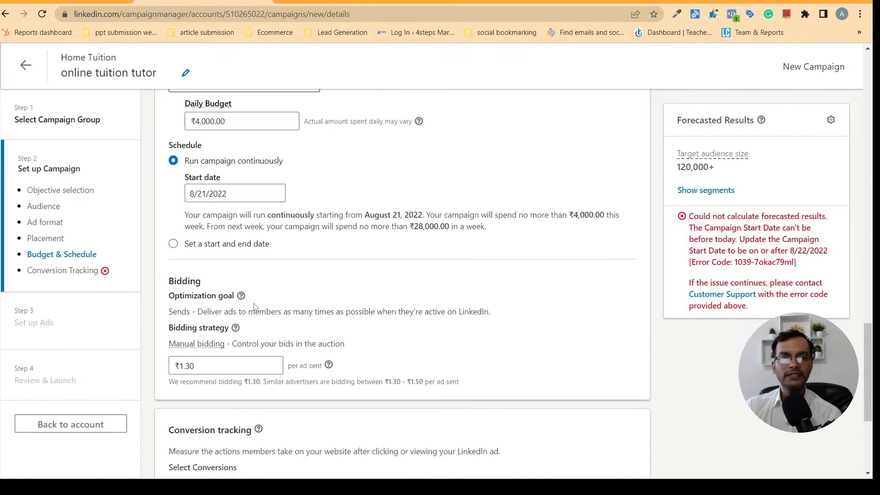
# Examine the bidding section, including the optimization goal, the manual bidding strategy and the bid per ad sent
pyautogui.scroll(-3, 298, 317)
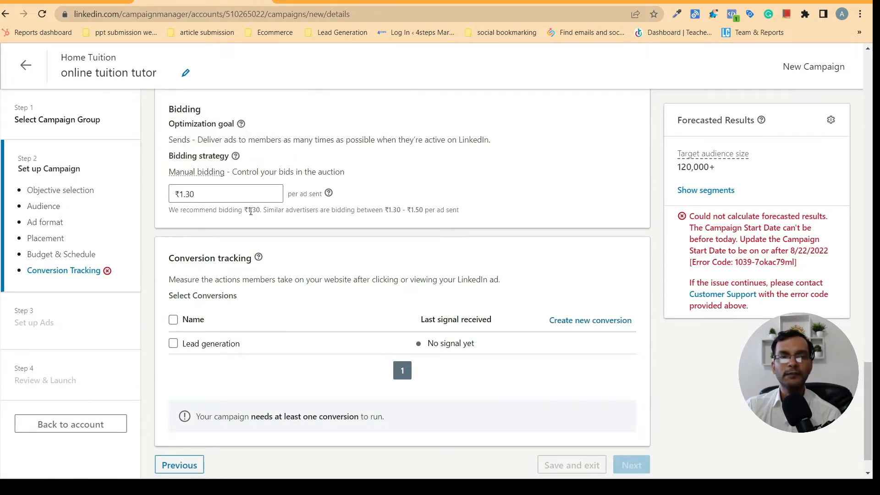
pyautogui.moveTo(205, 178)
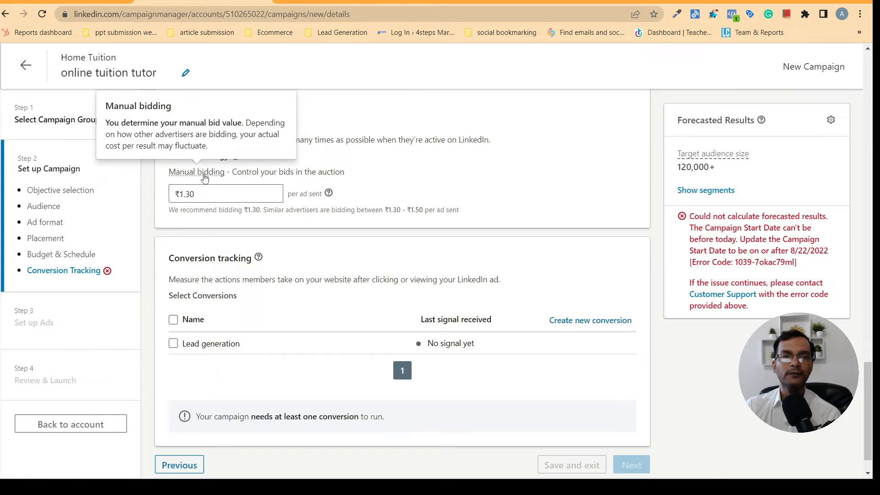
pyautogui.scroll(1, 351, 203)
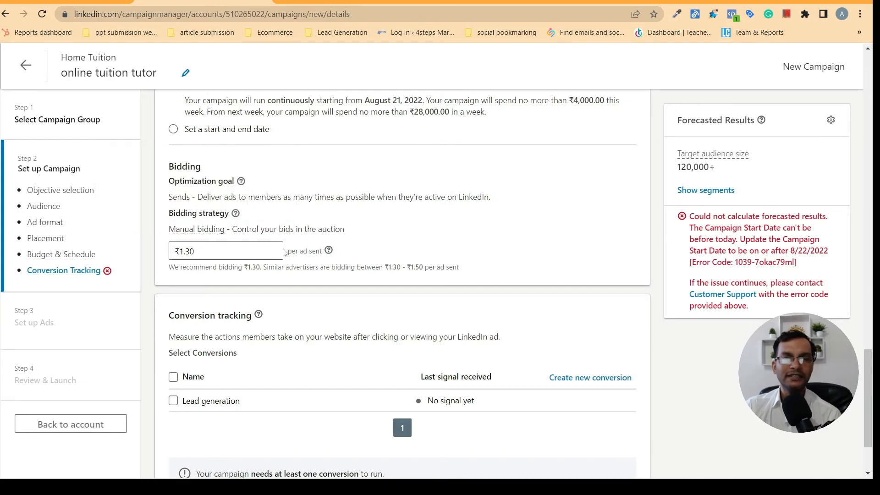
pyautogui.scroll(1, 319, 271)
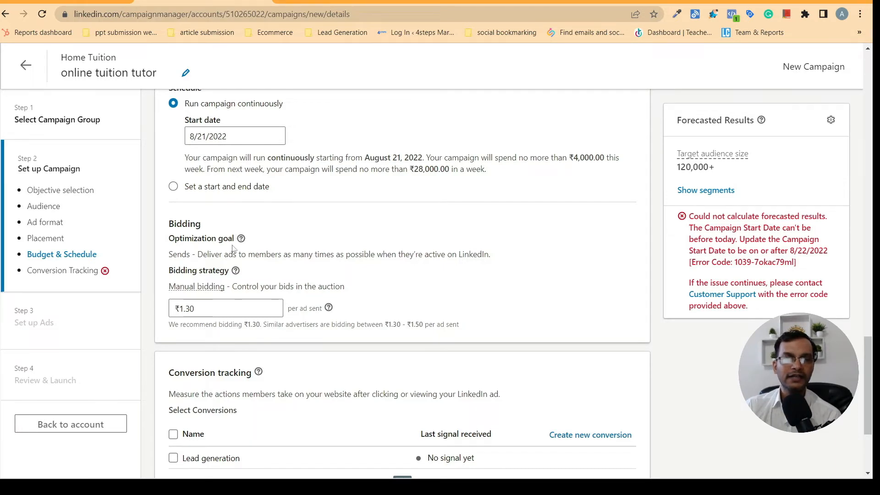
pyautogui.moveTo(215, 294)
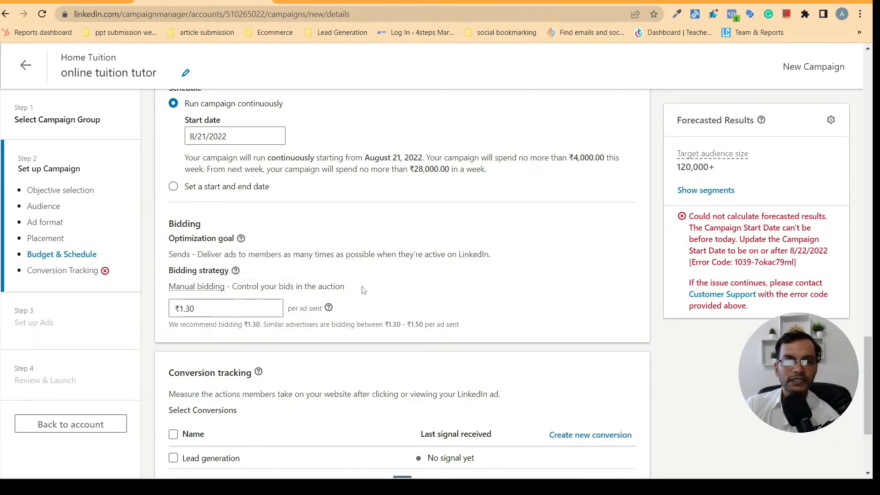
pyautogui.scroll(-3, 263, 339)
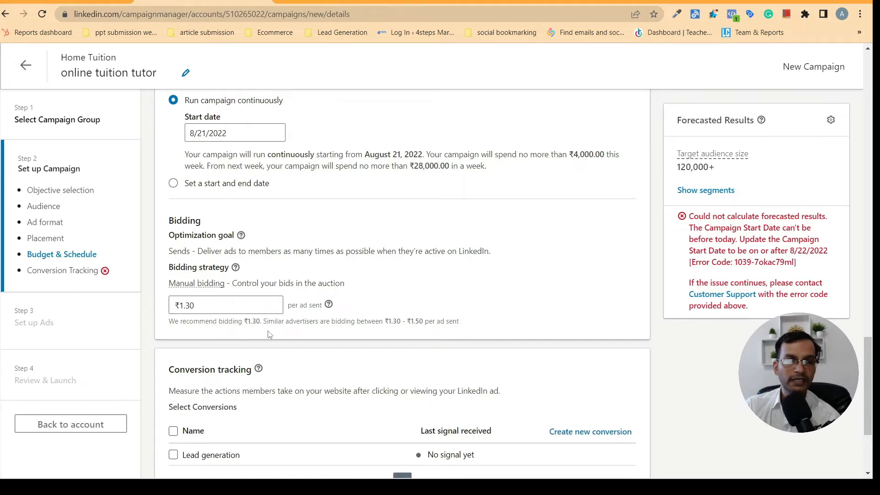
pyautogui.click(227, 200)
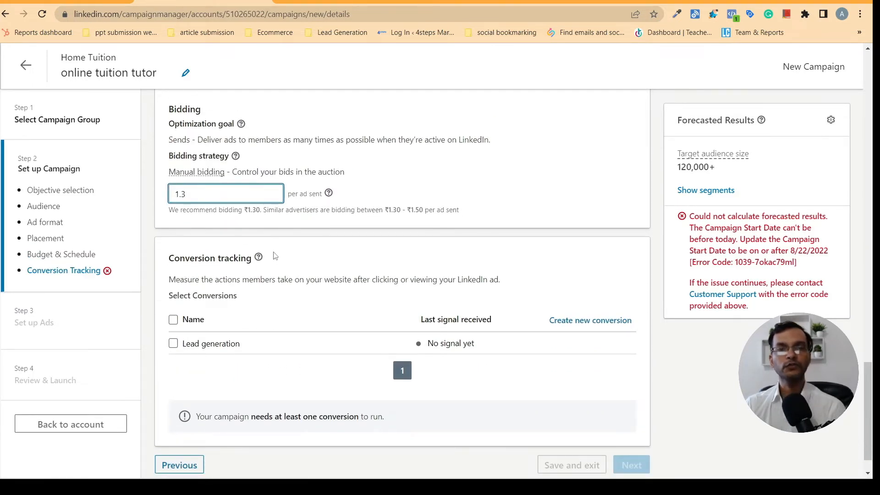
pyautogui.click(296, 252)
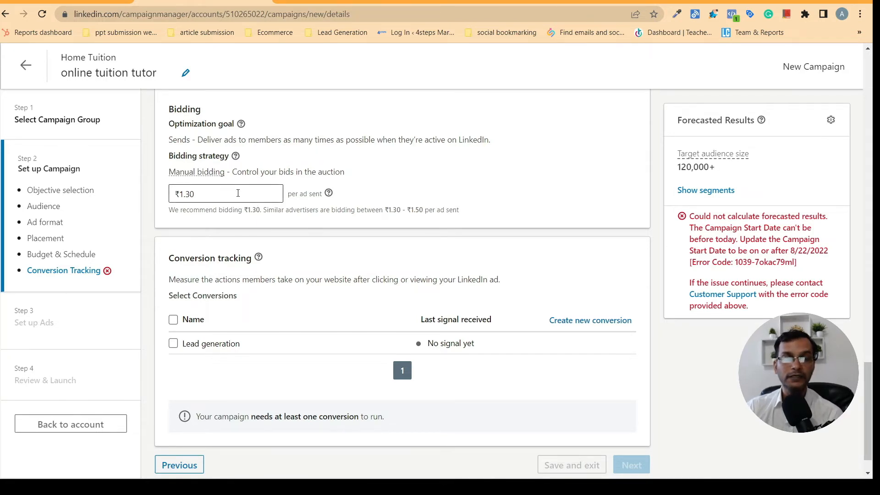
pyautogui.click(329, 193)
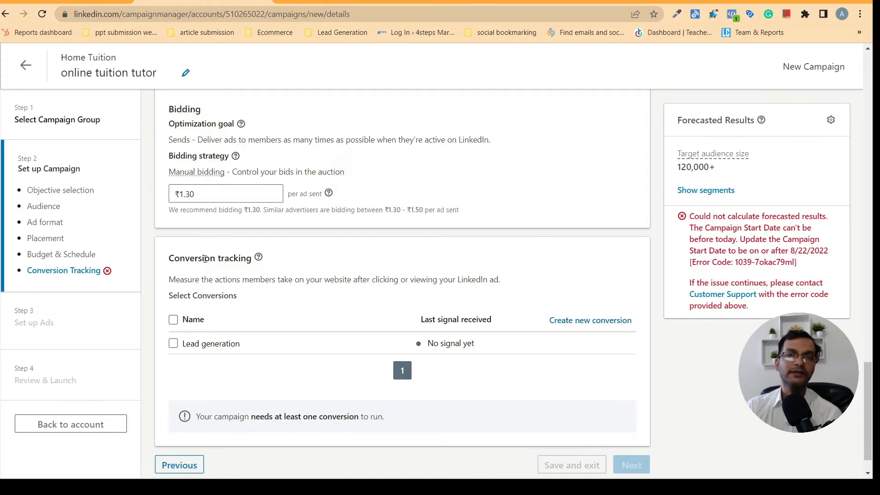
# Select the Lead generation conversion for the campaign's conversion tracking
pyautogui.scroll(-1, 275, 261)
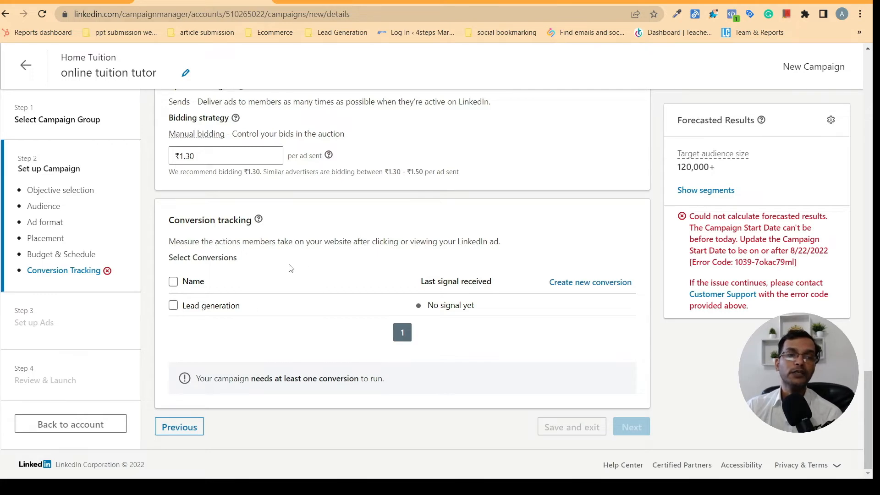
pyautogui.scroll(5, 302, 203)
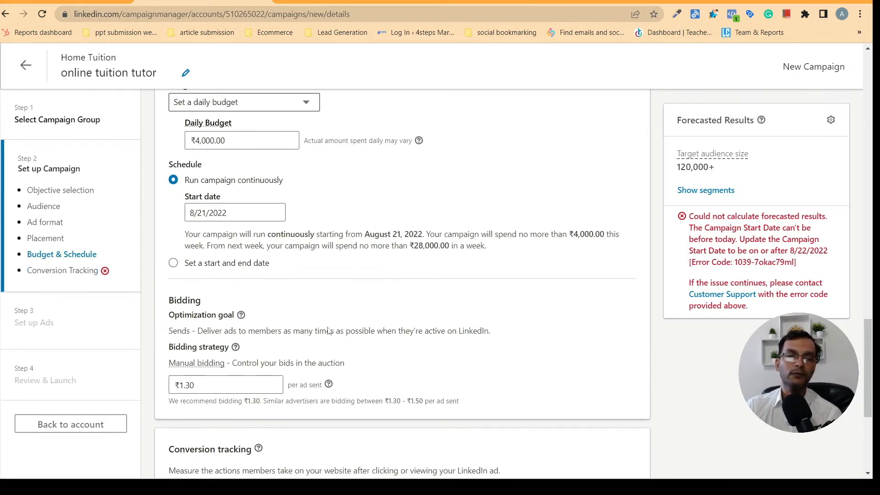
pyautogui.scroll(-5, 365, 281)
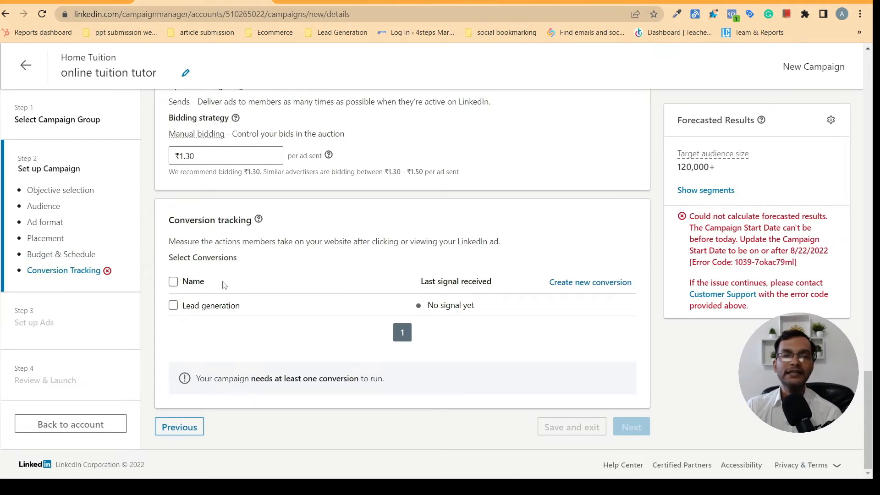
pyautogui.click(173, 305)
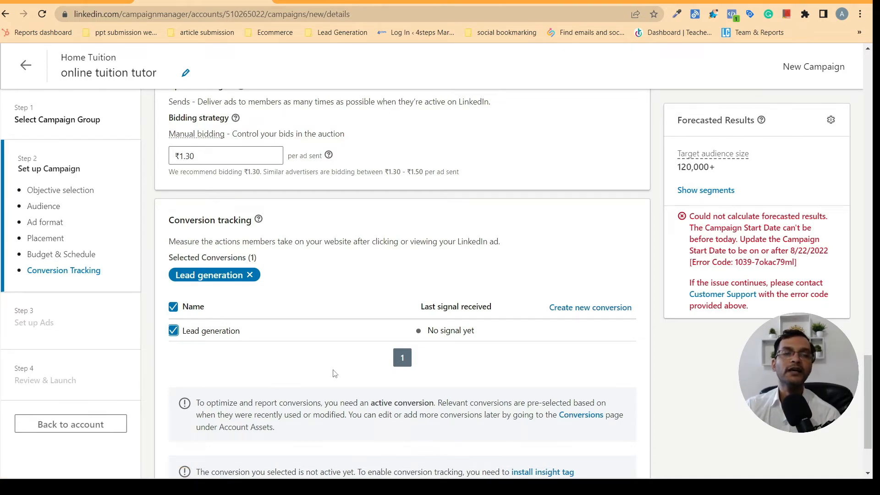
# Save the campaign setup with its objective and ad format, and continue to setting up ads
pyautogui.scroll(-3, 523, 386)
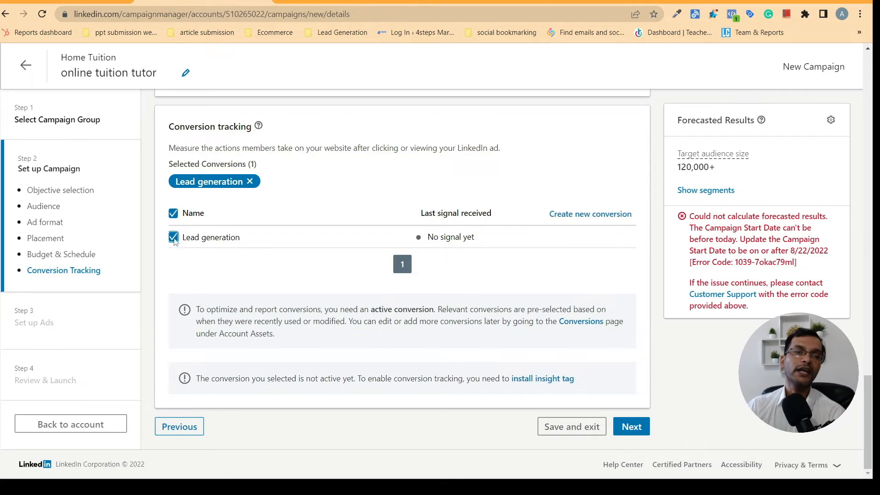
pyautogui.click(634, 433)
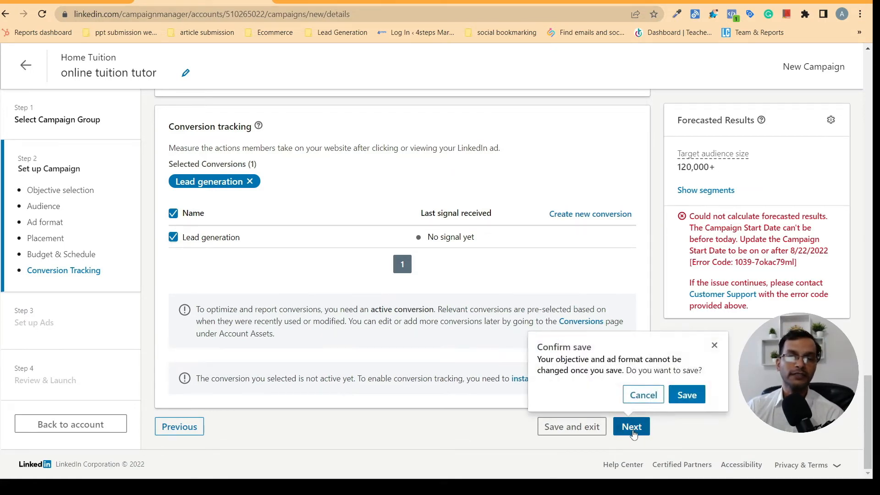
pyautogui.click(686, 395)
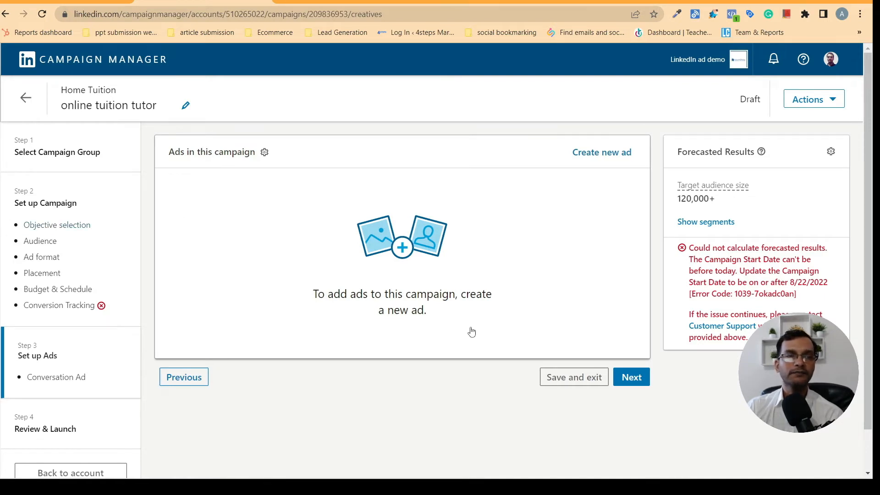
# Create a new Conversation ad named "online tuition", keeping the existing sender, and proceed to the template selection
pyautogui.scroll(-1, 472, 331)
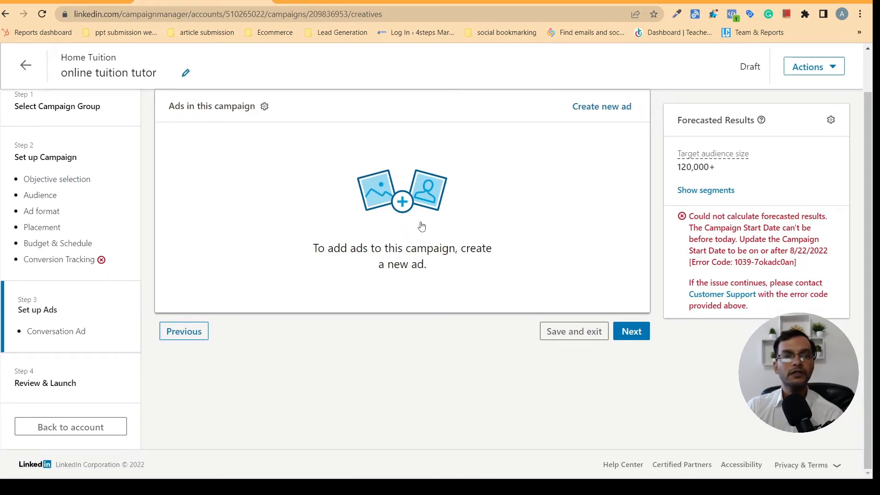
pyautogui.click(370, 191)
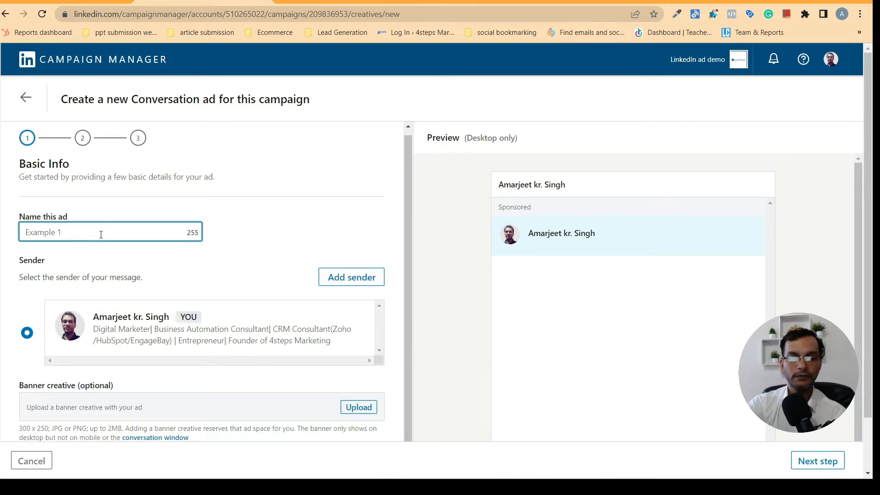
pyautogui.write('onli')
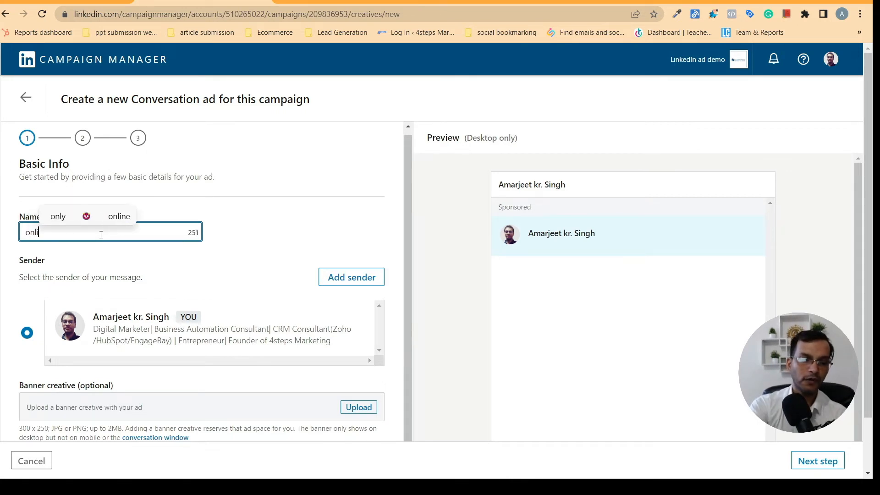
pyautogui.write('ne tut')
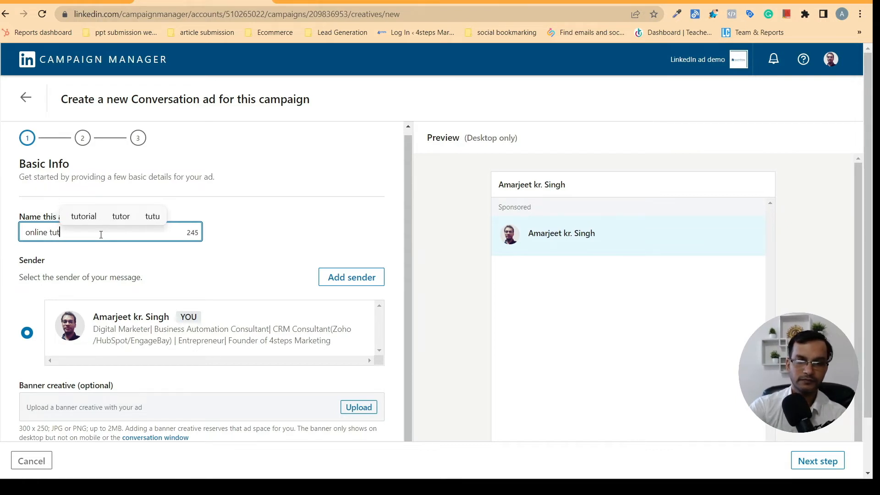
pyautogui.press('BackSpace')
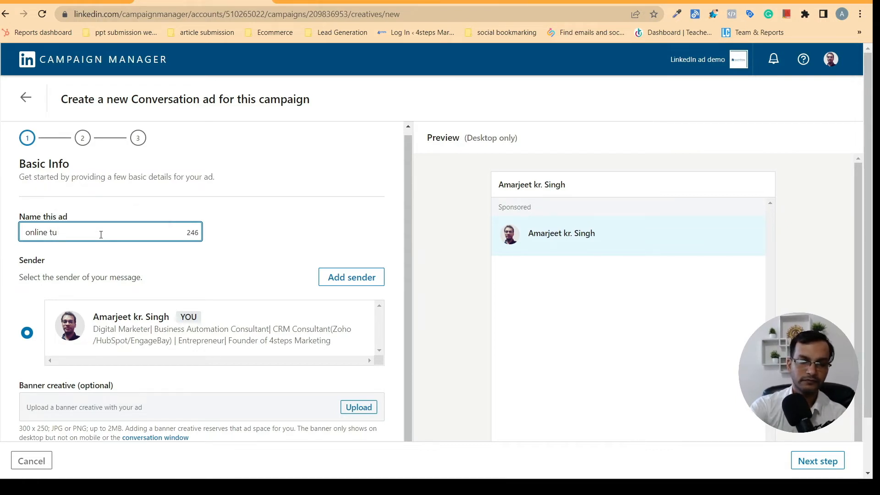
pyautogui.write('ition')
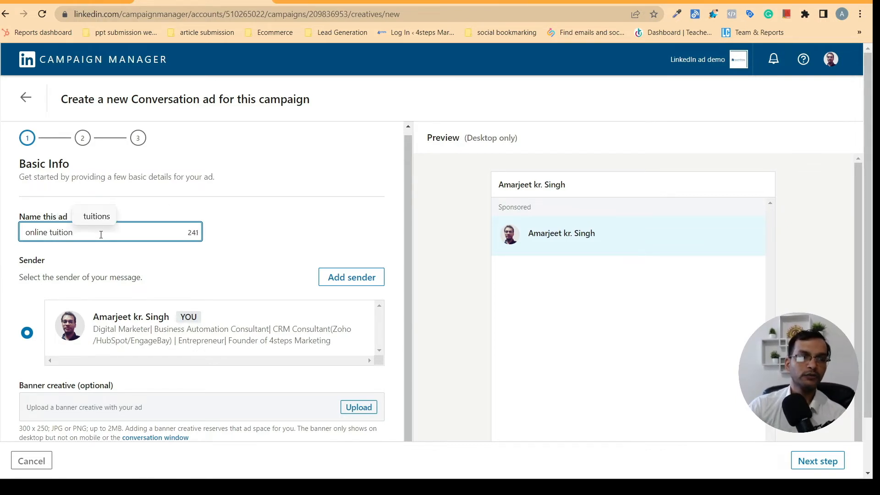
pyautogui.click(281, 266)
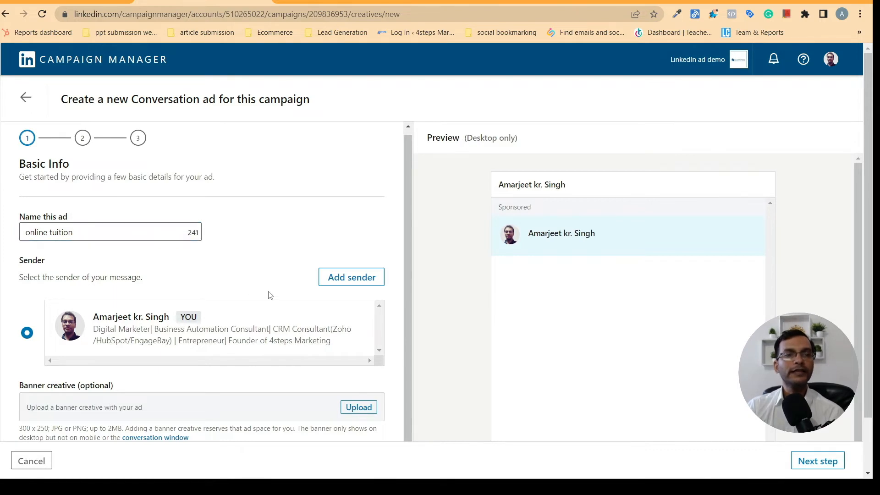
pyautogui.scroll(-1, 257, 295)
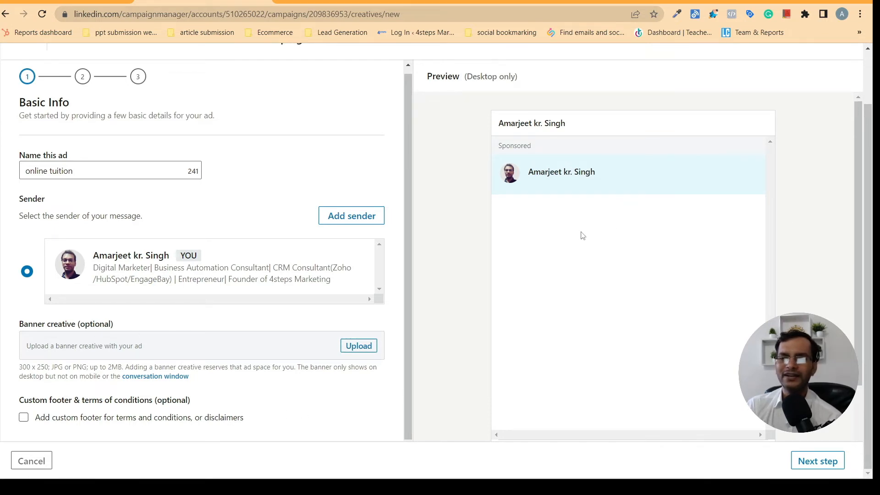
pyautogui.click(821, 467)
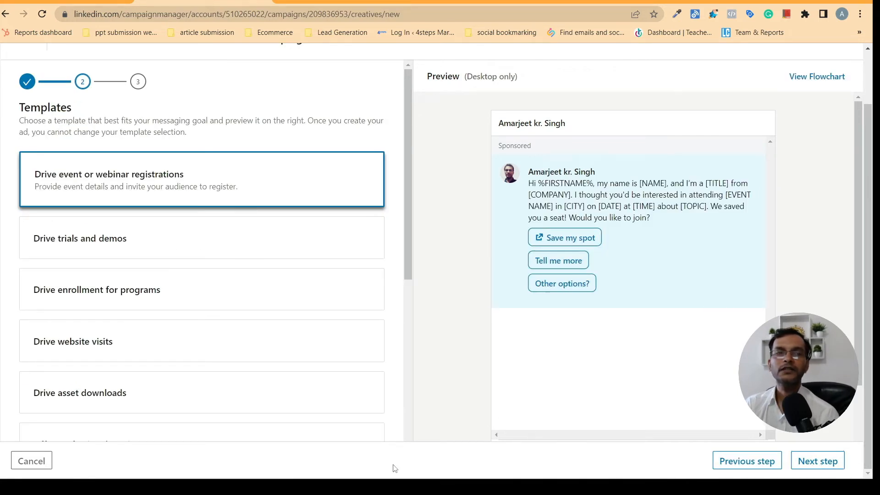
# Look through the conversation ad templates, choose the Blank template and continue to the ad builder
pyautogui.scroll(-6, 192, 279)
pyautogui.scroll(4, 188, 283)
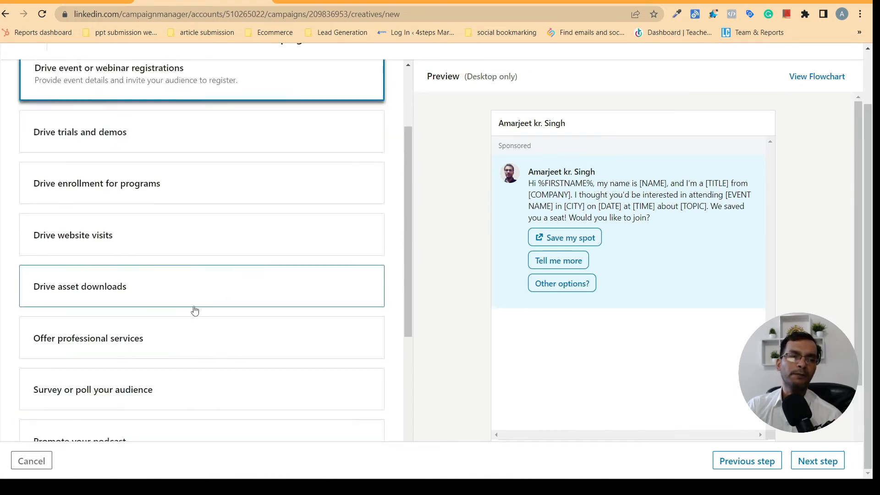
pyautogui.scroll(-4, 192, 307)
pyautogui.scroll(6, 195, 302)
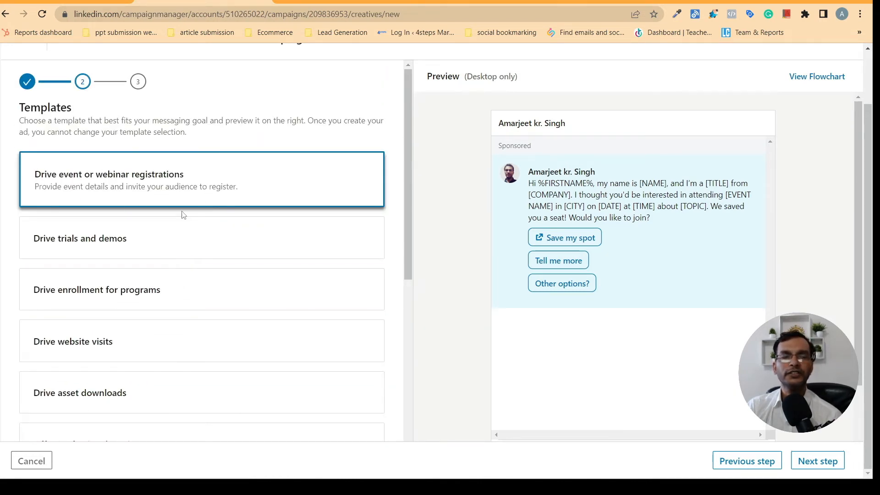
pyautogui.scroll(-3, 174, 292)
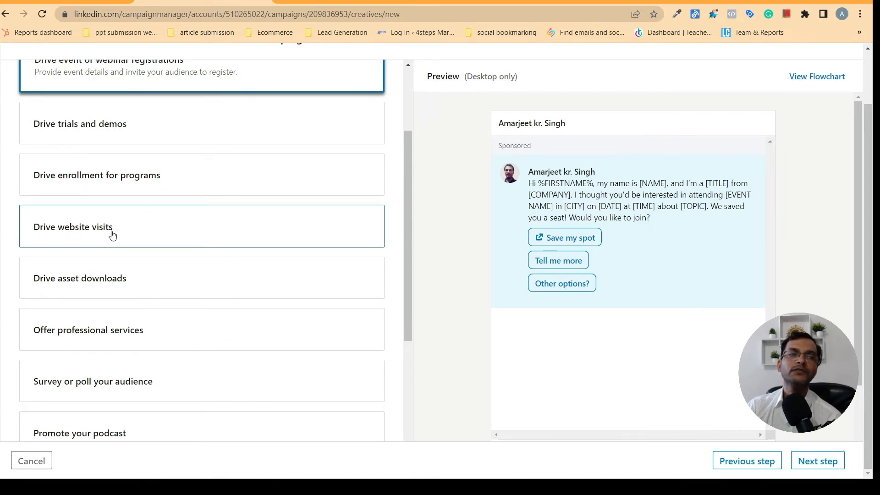
pyautogui.scroll(-1, 112, 245)
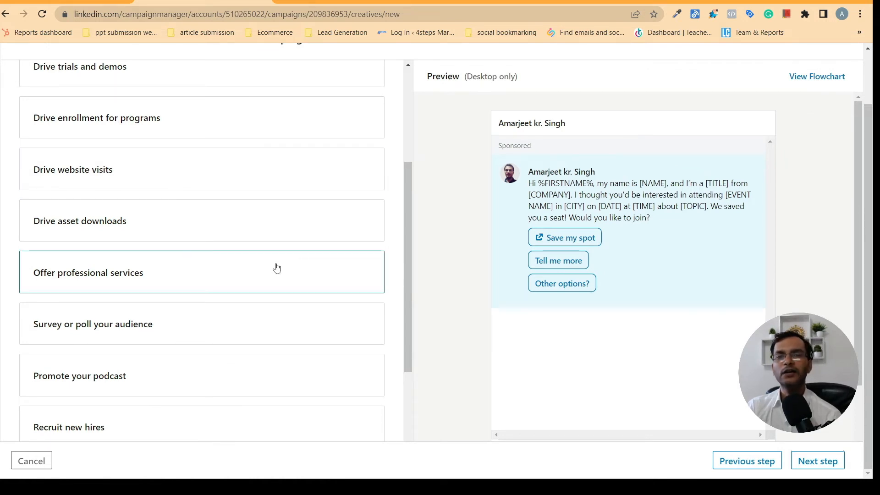
pyautogui.scroll(-2, 277, 265)
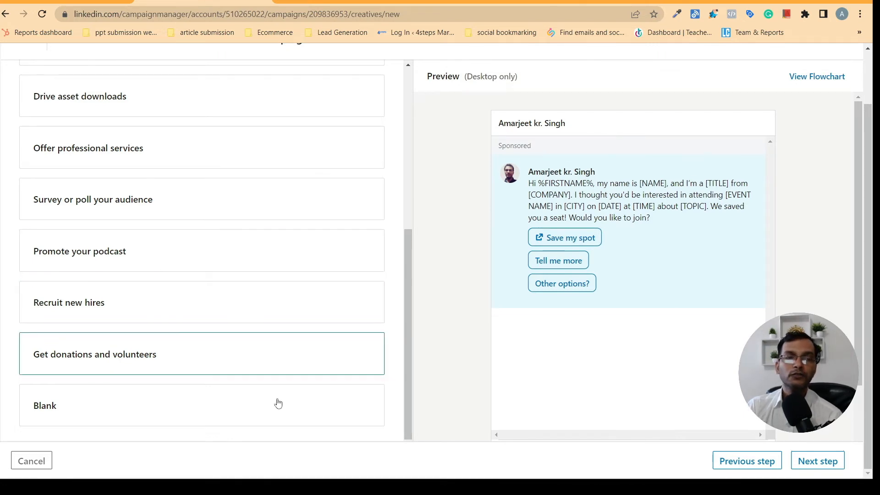
pyautogui.click(58, 414)
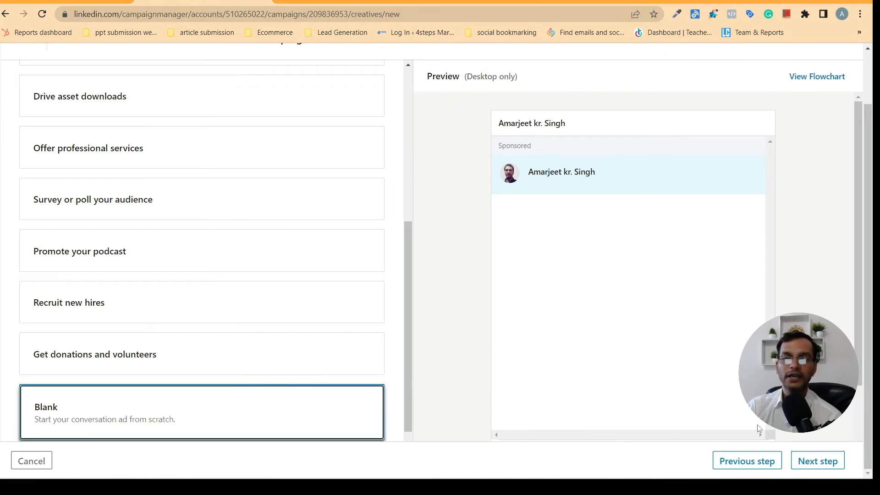
pyautogui.click(811, 463)
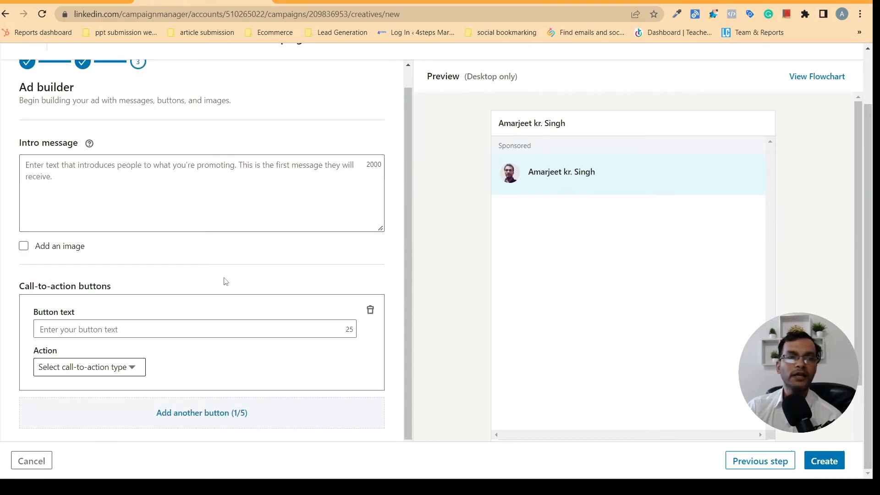
# Copy the home and online tuition description from the gharpepdhai.in homepage and paste it as the ad's intro message
pyautogui.scroll(1, 218, 266)
pyautogui.click(131, 231)
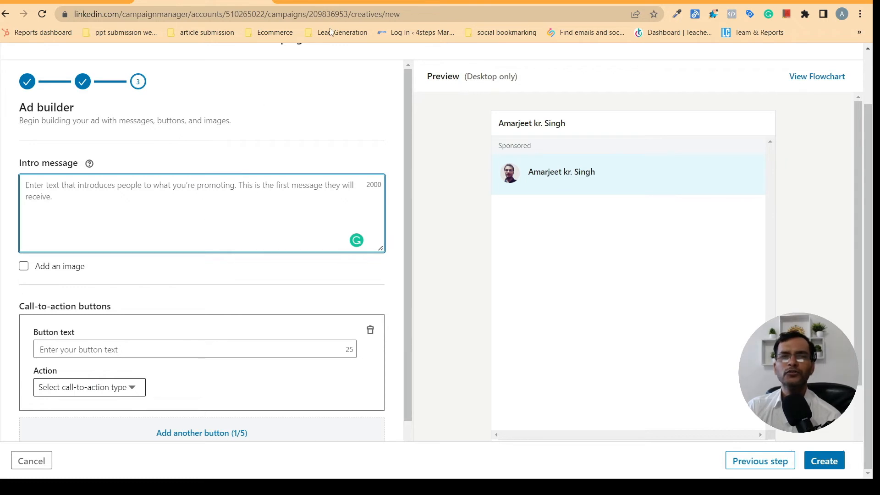
pyautogui.click(342, 3)
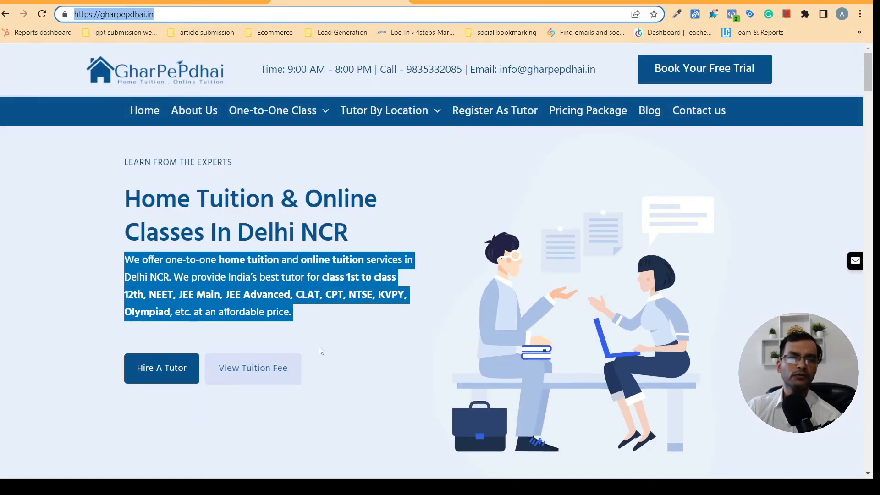
pyautogui.rightClick(177, 274)
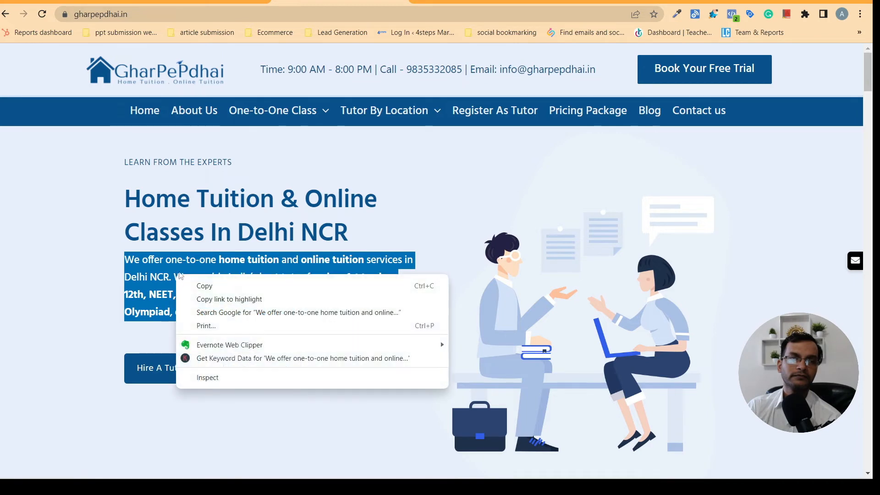
pyautogui.click(207, 285)
pyautogui.click(209, 3)
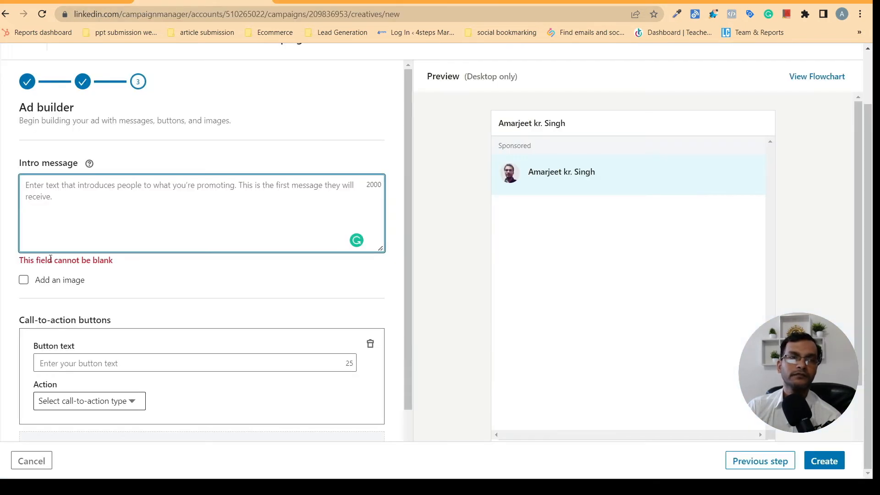
pyautogui.rightClick(61, 215)
pyautogui.click(91, 303)
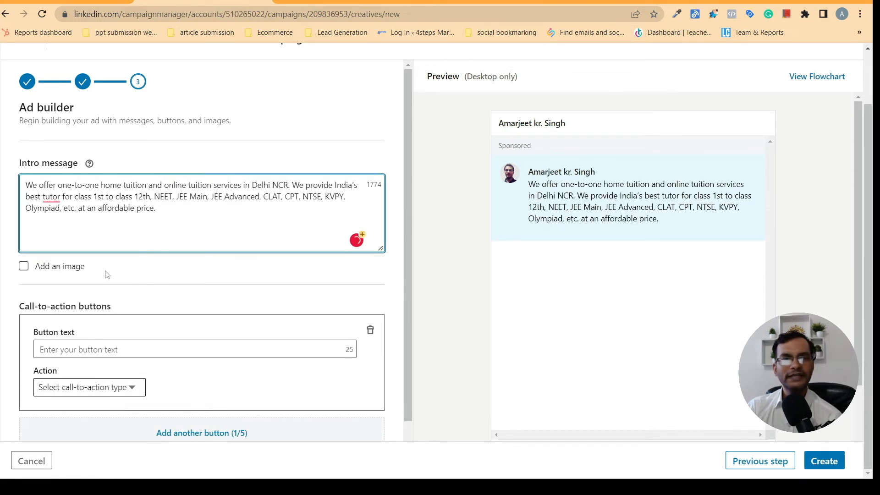
# Enter "For More Plz visit our we" as the text of the first call-to-action button
pyautogui.scroll(-1, 179, 287)
pyautogui.click(110, 330)
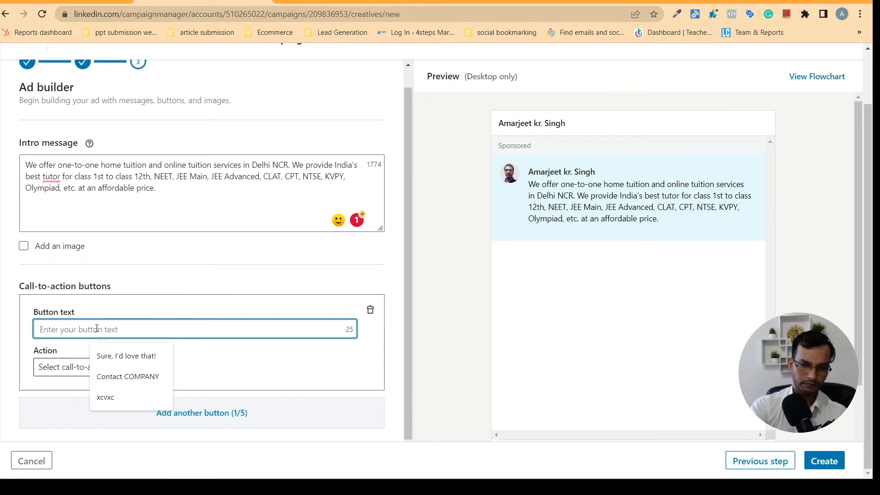
pyautogui.press('capslock')
pyautogui.write('P')
pyautogui.press('capslock')
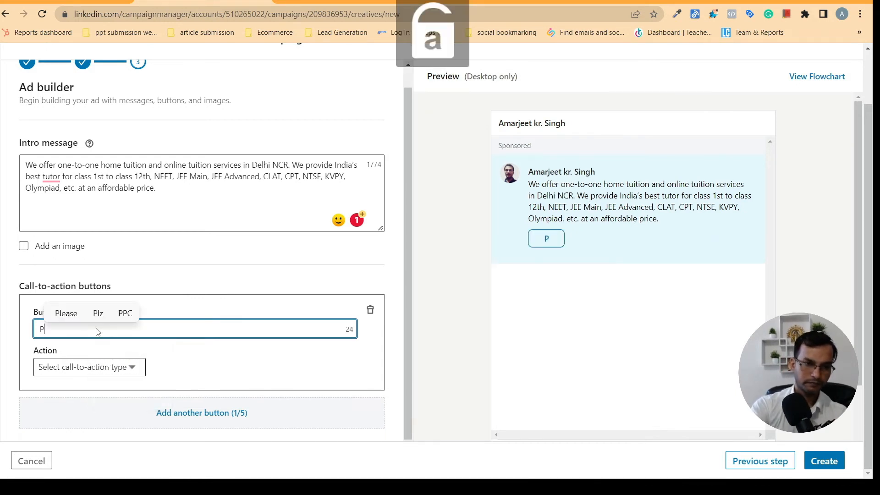
pyautogui.press('BackSpace')
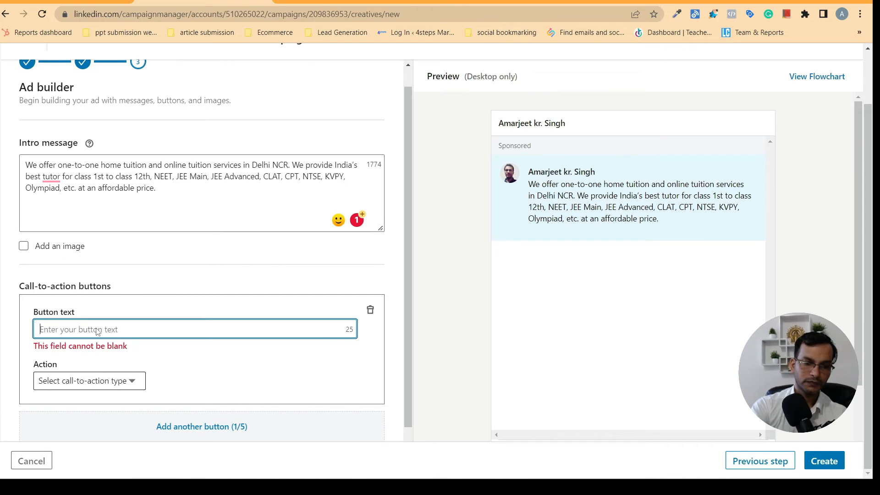
pyautogui.press('capslock')
pyautogui.write('F')
pyautogui.press('capslock')
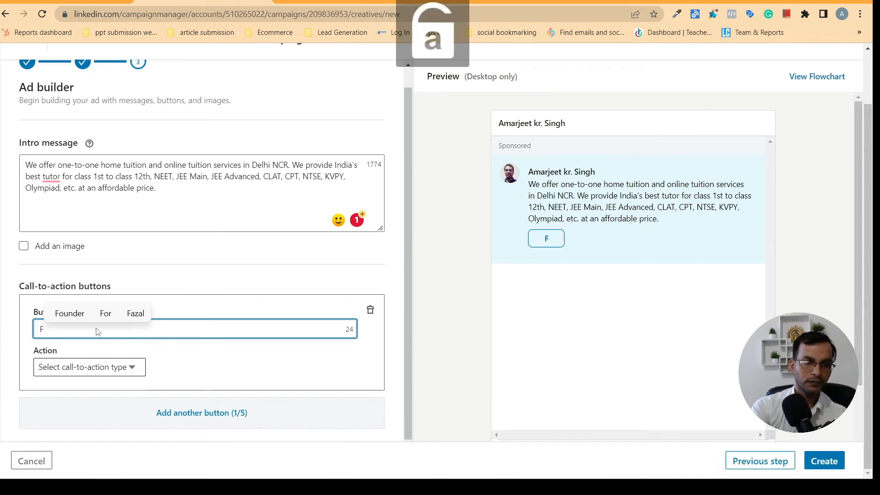
pyautogui.write('or')
pyautogui.press('capslock')
pyautogui.write('M')
pyautogui.press('capslock')
pyautogui.write('or')
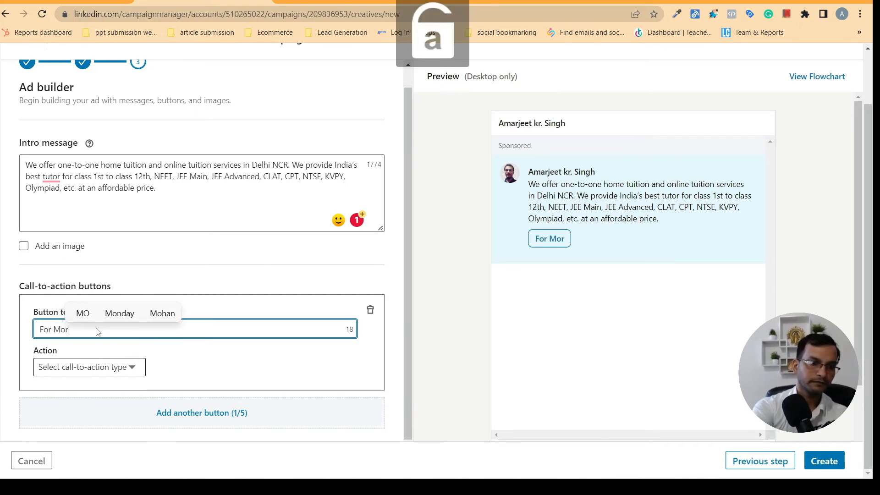
pyautogui.write('e')
pyautogui.press('capslock')
pyautogui.write('P')
pyautogui.press('capslock')
pyautogui.write('lz ')
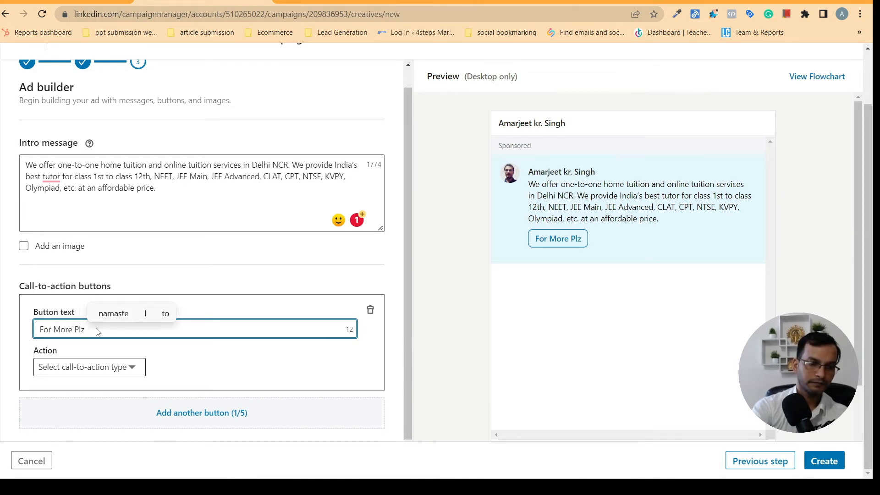
pyautogui.write('visit')
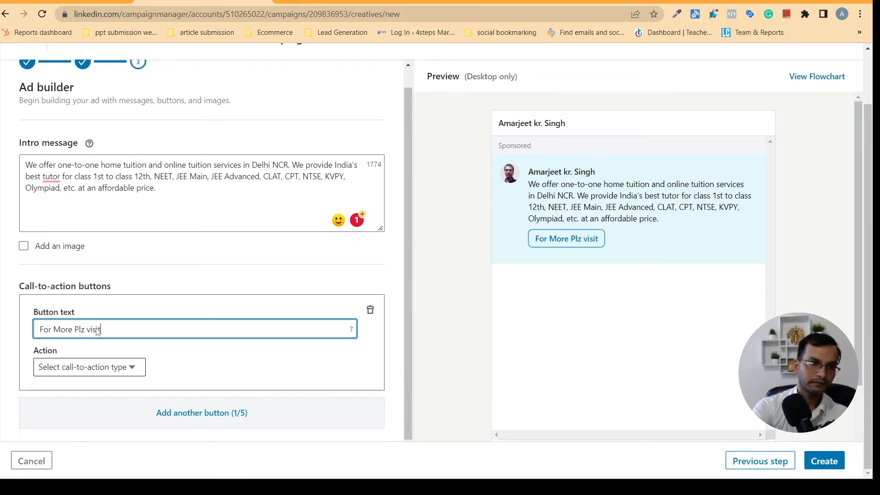
pyautogui.write(' our')
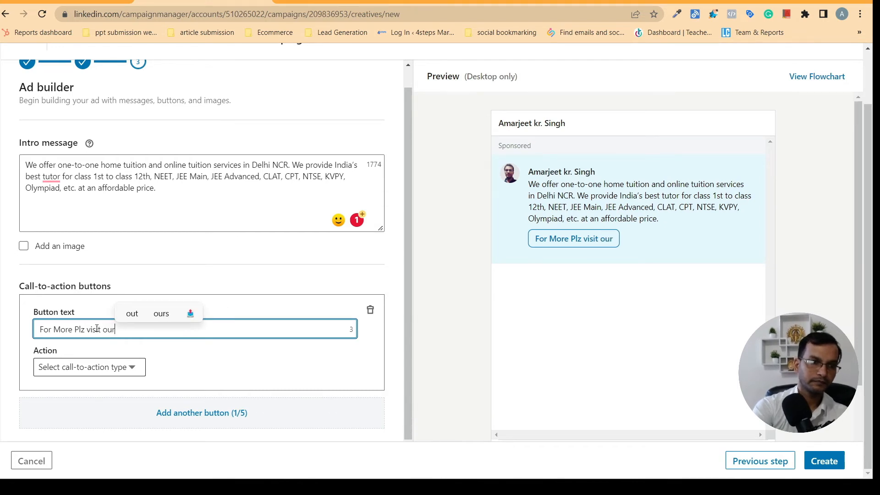
pyautogui.write(' we')
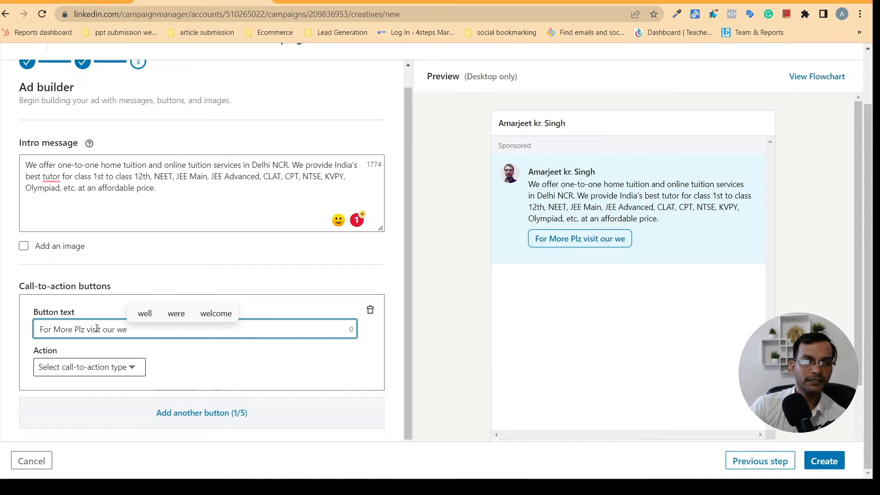
# Change the first call-to-action button's text to "For More visit website"
pyautogui.press('BackSpace')
pyautogui.press('BackSpace')
pyautogui.press('BackSpace')
pyautogui.press('BackSpace')
pyautogui.press('BackSpace')
pyautogui.press('BackSpace')
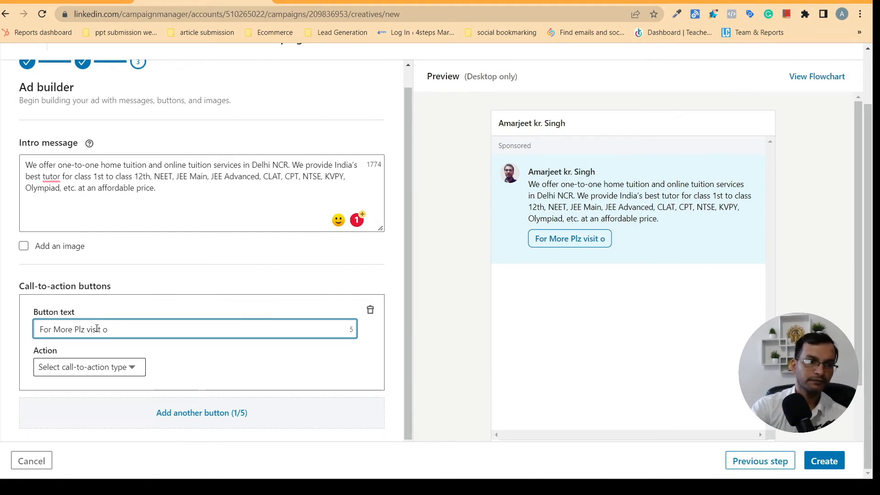
pyautogui.write('w')
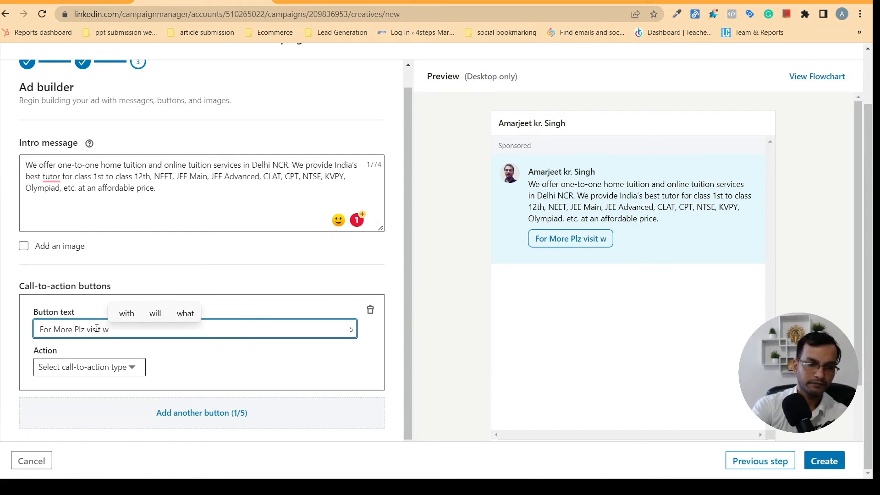
pyautogui.write('ebsit')
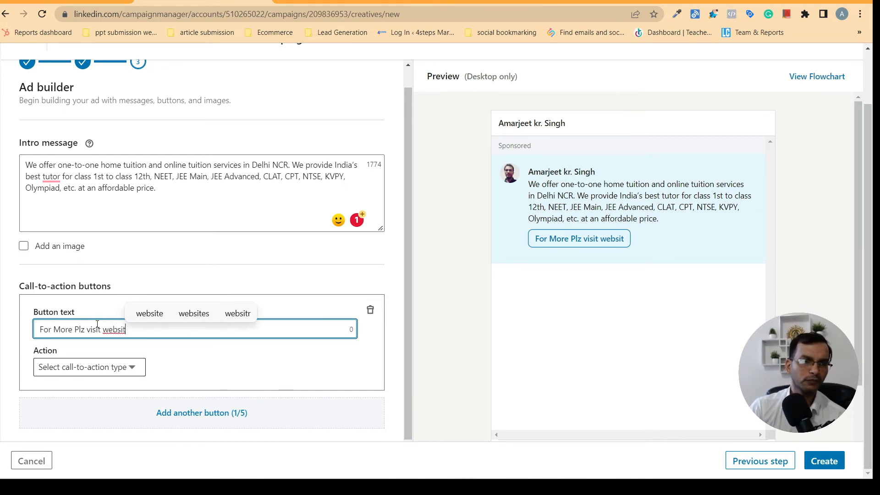
pyautogui.click(84, 329)
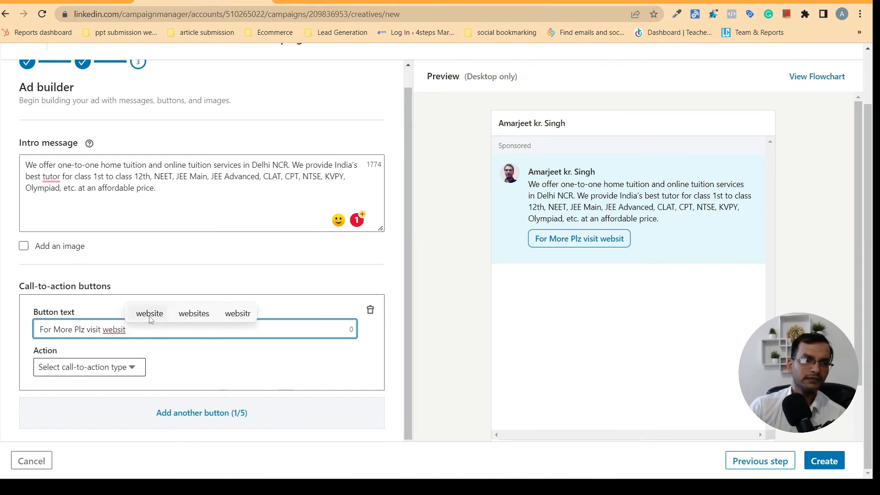
pyautogui.press('BackSpace')
pyautogui.press('BackSpace')
pyautogui.press('BackSpace')
pyautogui.press('BackSpace')
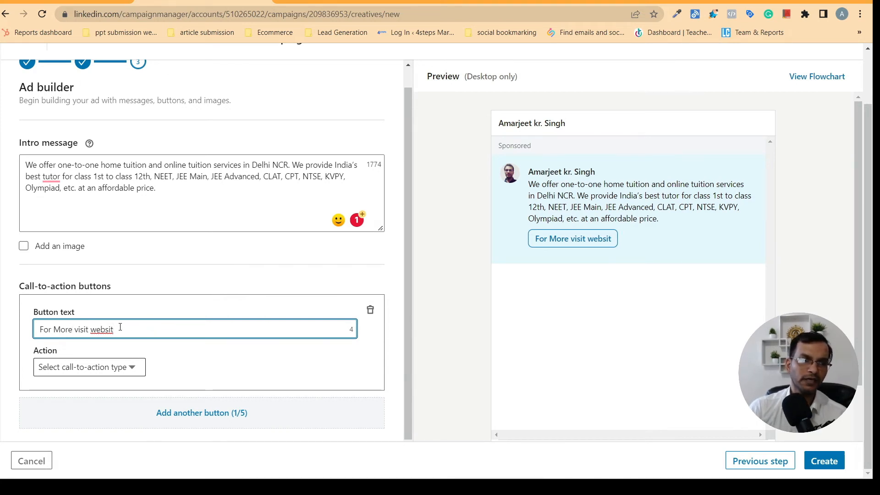
pyautogui.write('ite')
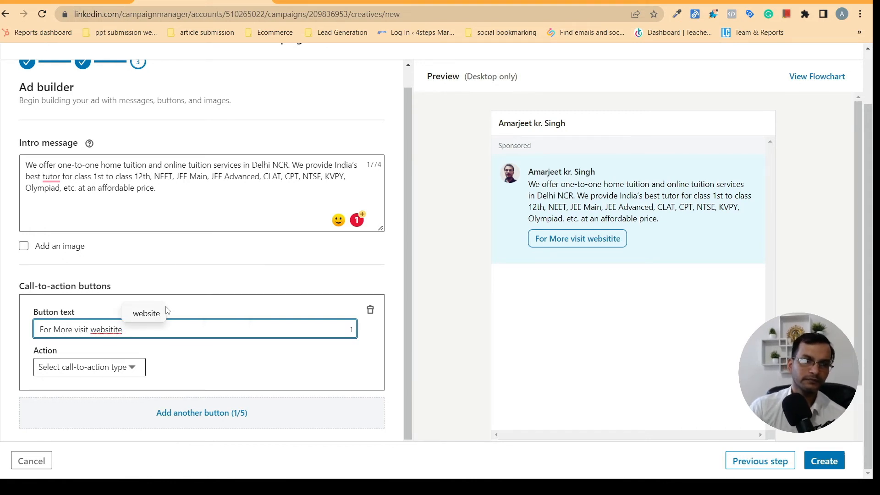
pyautogui.click(149, 313)
pyautogui.click(133, 373)
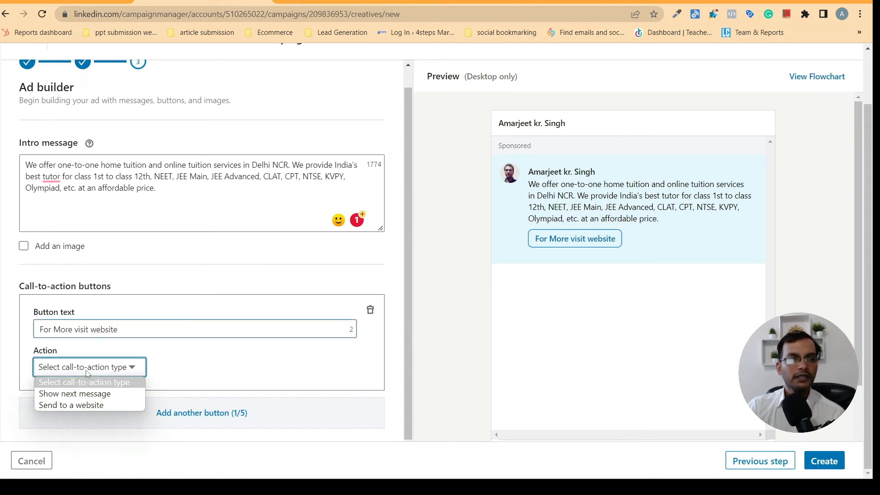
pyautogui.click(68, 406)
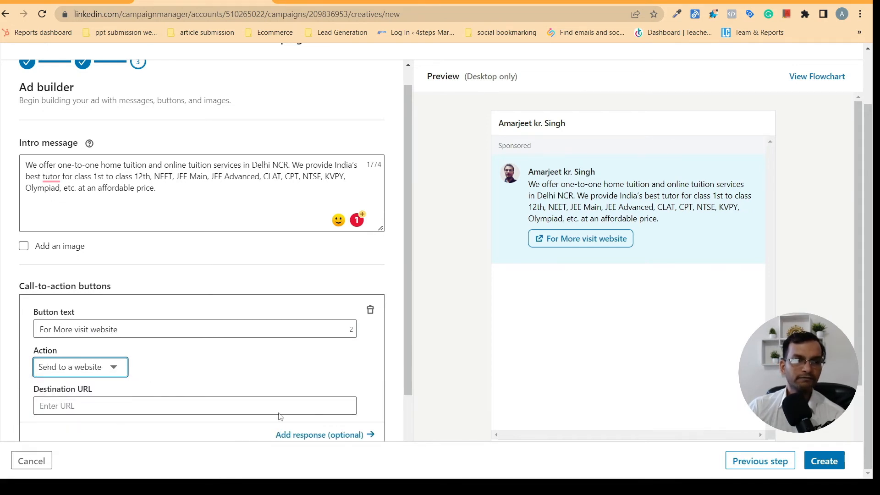
pyautogui.scroll(-2, 277, 416)
pyautogui.click(183, 350)
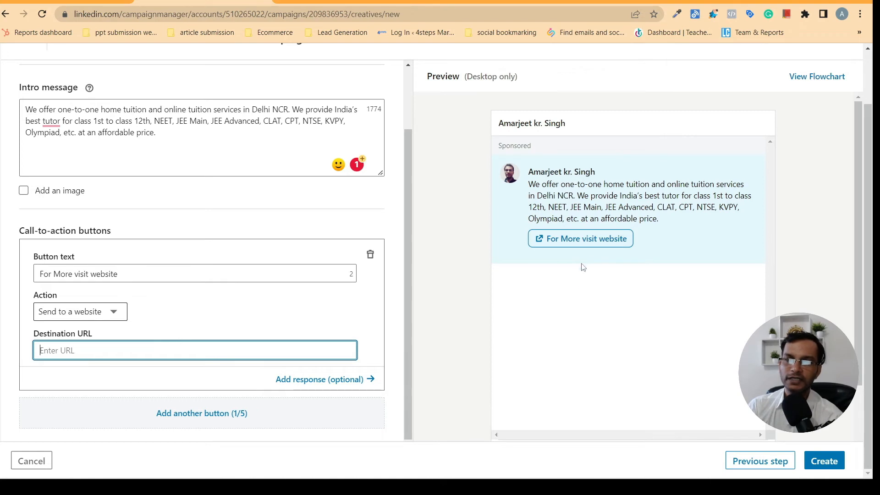
pyautogui.click(534, 241)
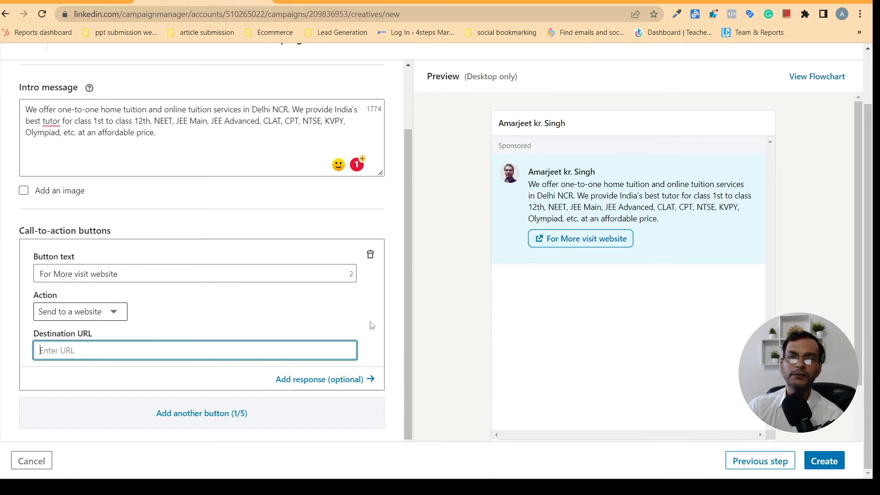
pyautogui.click(334, 2)
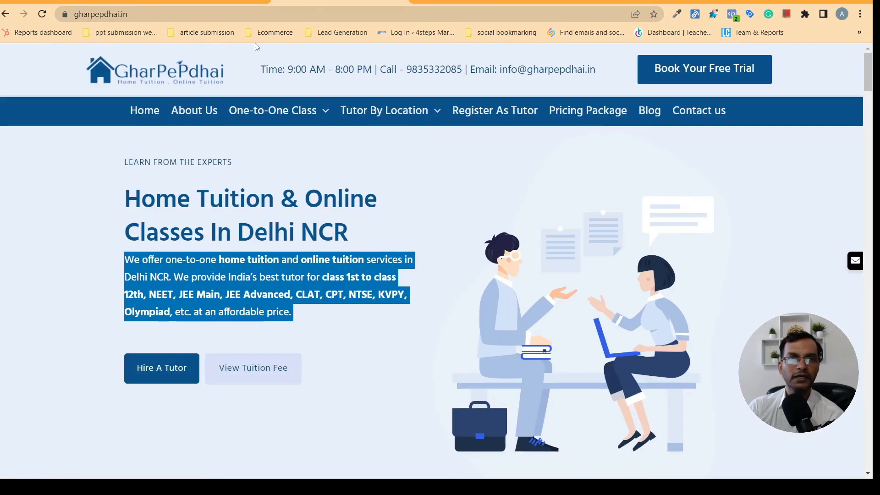
pyautogui.click(169, 15)
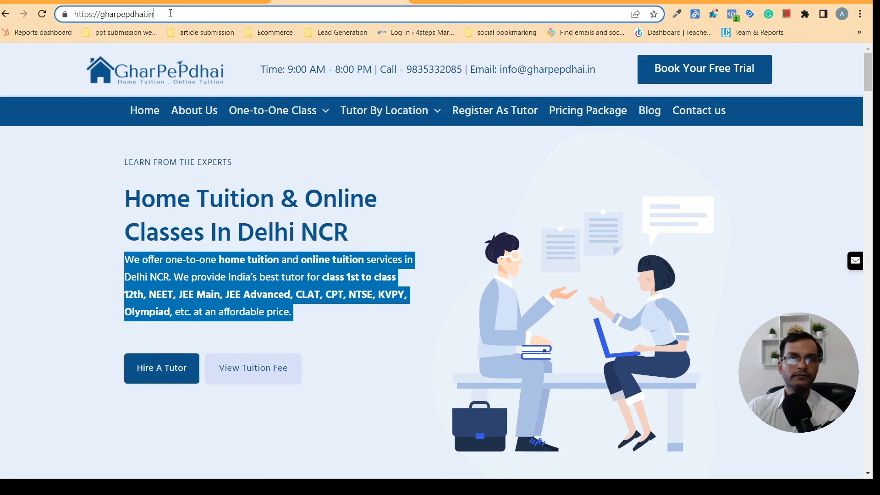
pyautogui.rightClick(129, 16)
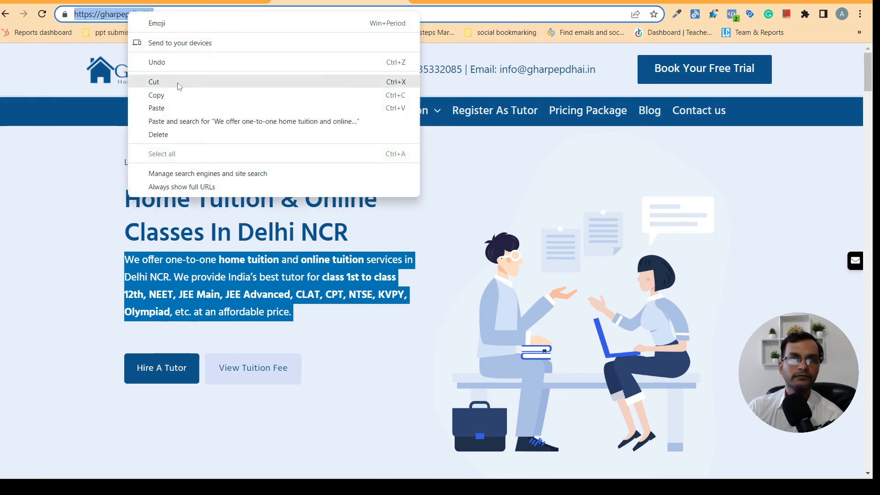
pyautogui.click(159, 99)
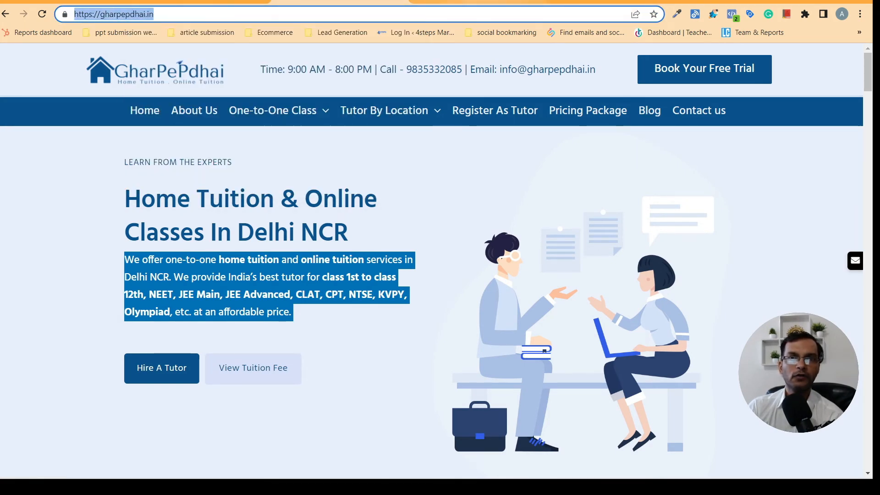
pyautogui.hotkey('ctrl', 'w')
pyautogui.click(193, 8)
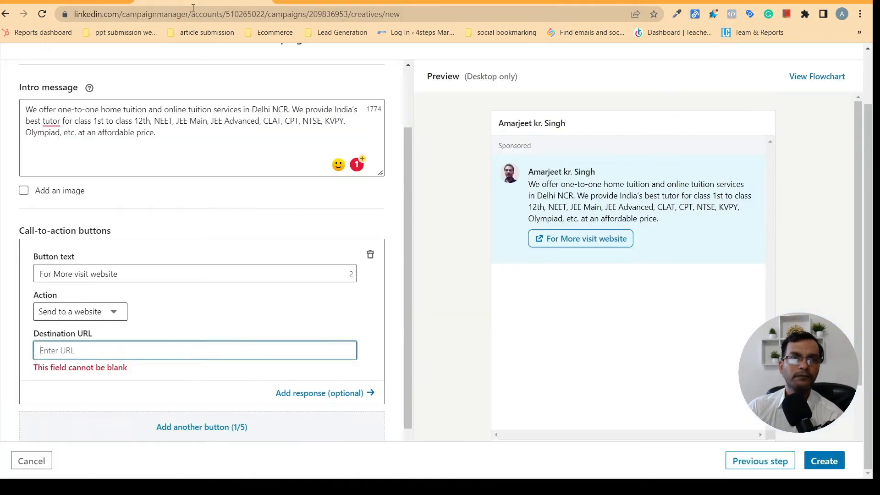
pyautogui.rightClick(62, 352)
pyautogui.click(98, 241)
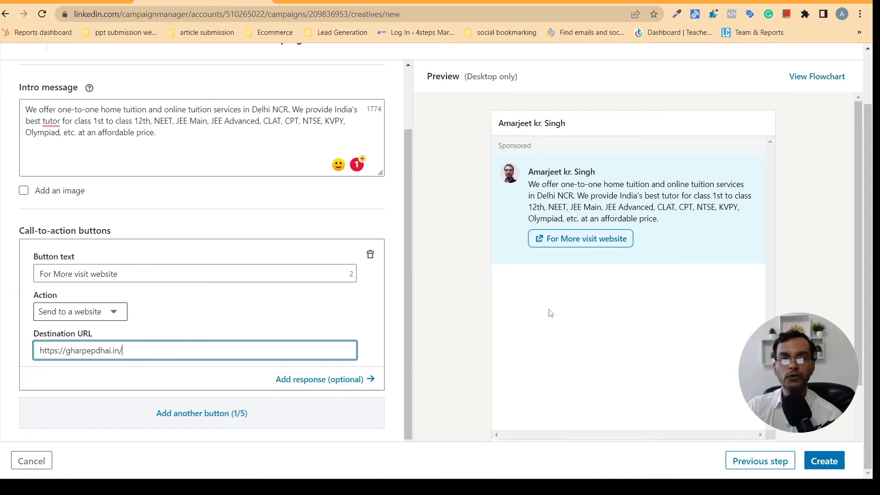
# Accept the Grammarly correction of "tutor" to "tutors" in the intro message and create the ad
pyautogui.moveTo(52, 123)
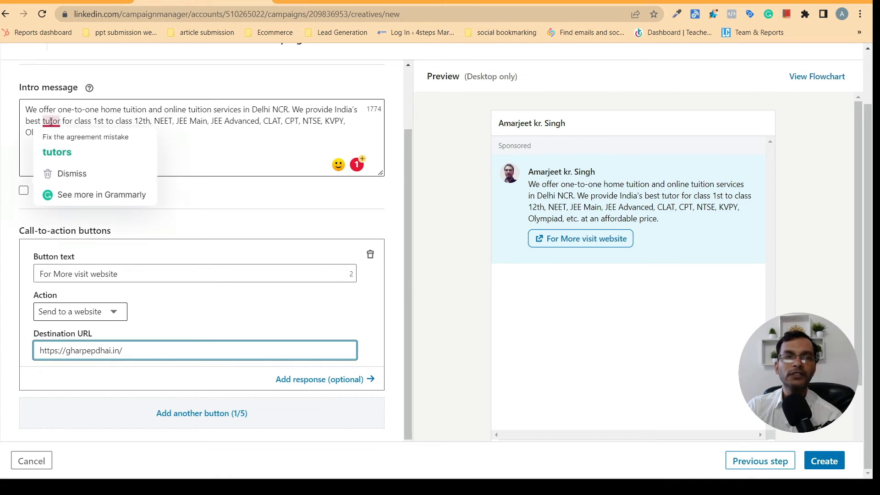
pyautogui.click(53, 149)
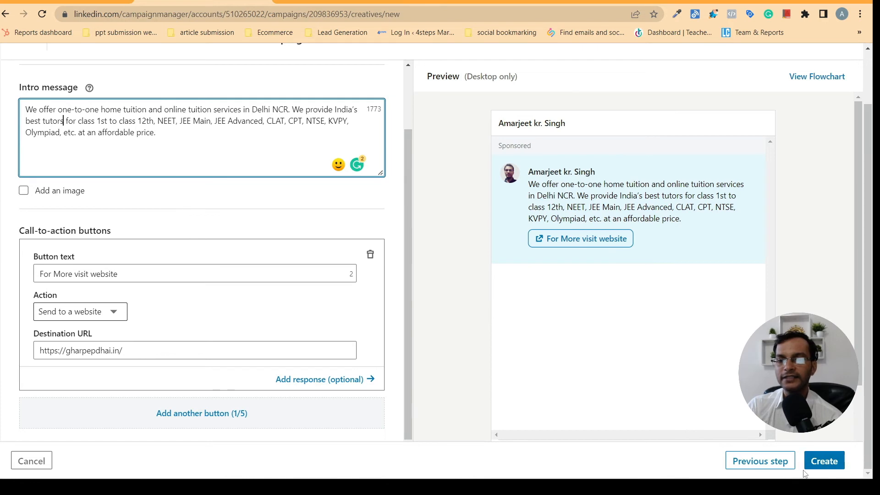
pyautogui.click(824, 461)
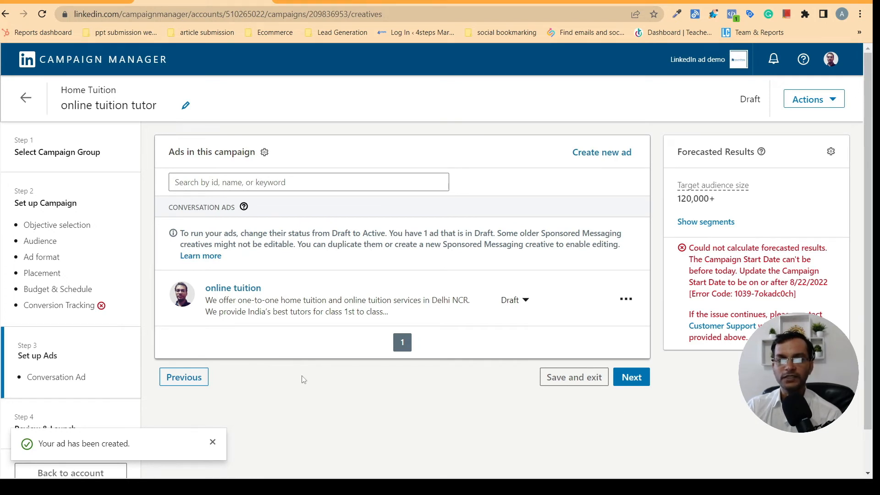
# Proceed to Review & Launch and check the campaign's audience, ad format, placement, budget, schedule, conversions and ad
pyautogui.click(633, 380)
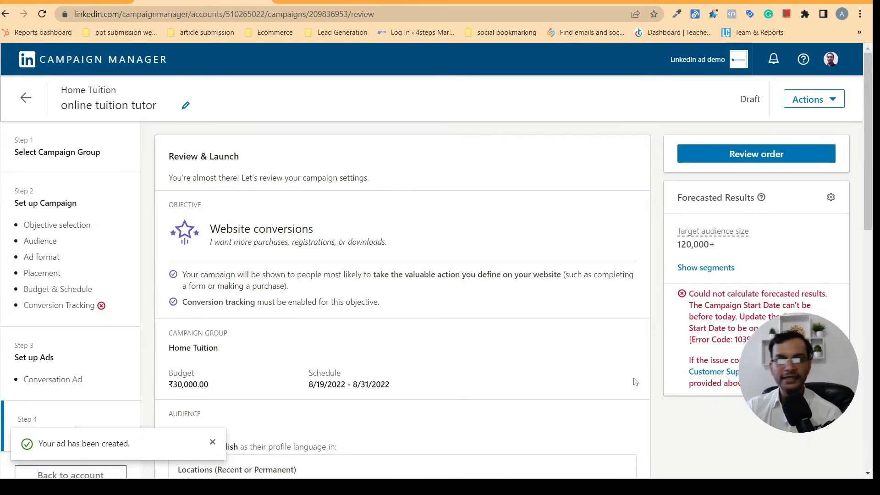
pyautogui.scroll(-5, 483, 366)
pyautogui.scroll(-4, 508, 343)
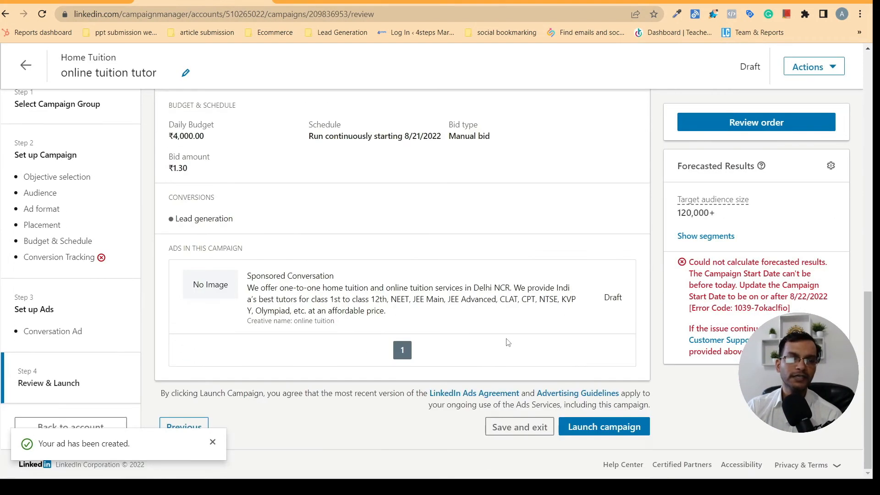
pyautogui.scroll(5, 506, 340)
pyautogui.scroll(-5, 462, 393)
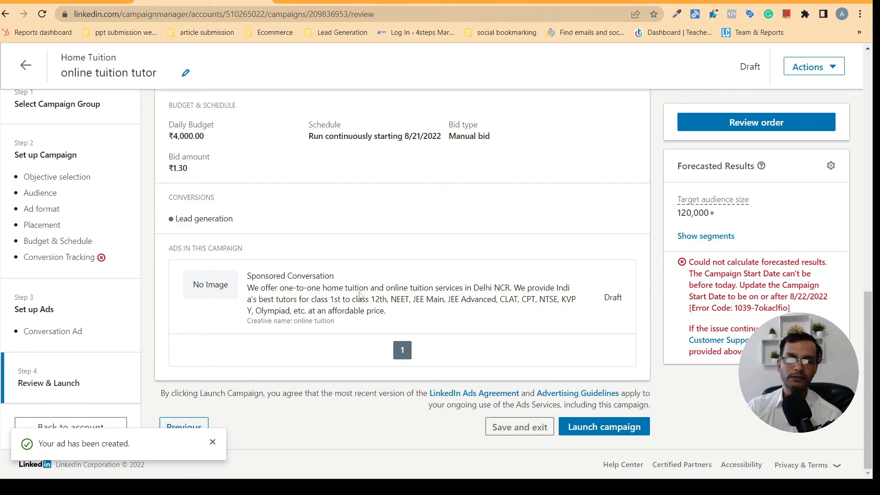
pyautogui.scroll(4, 364, 290)
pyautogui.scroll(1, 311, 332)
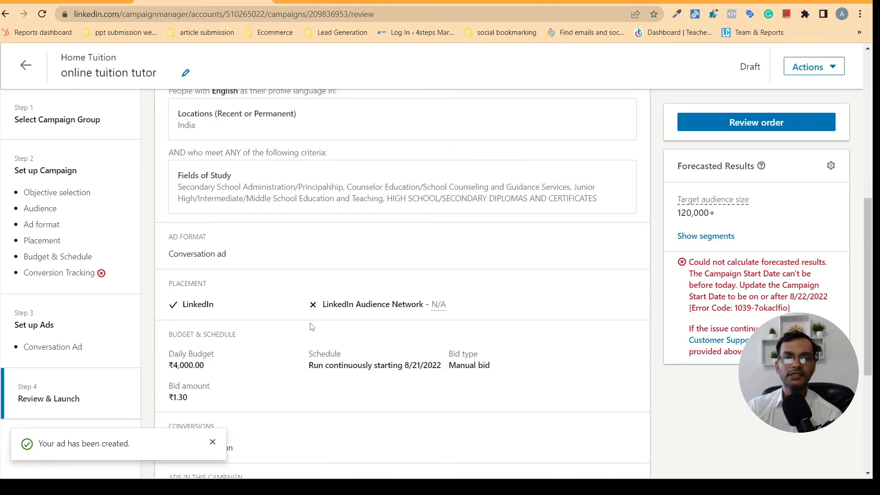
pyautogui.scroll(-2, 374, 336)
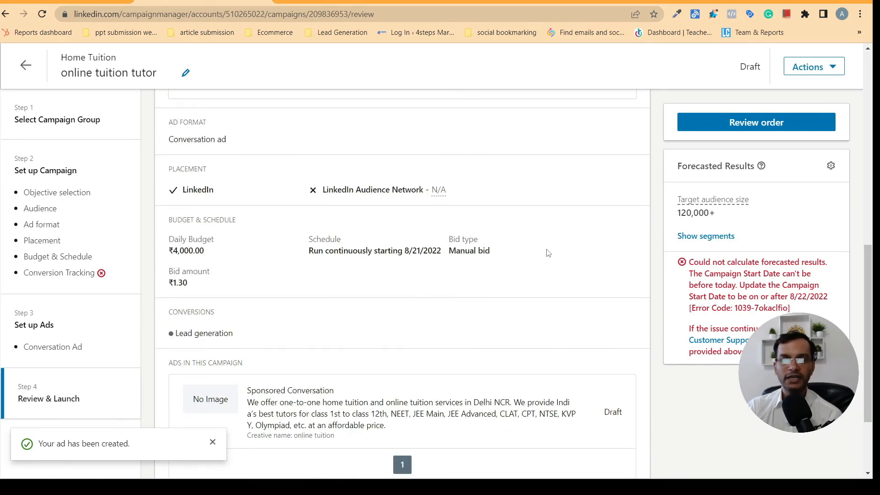
pyautogui.scroll(-2, 375, 266)
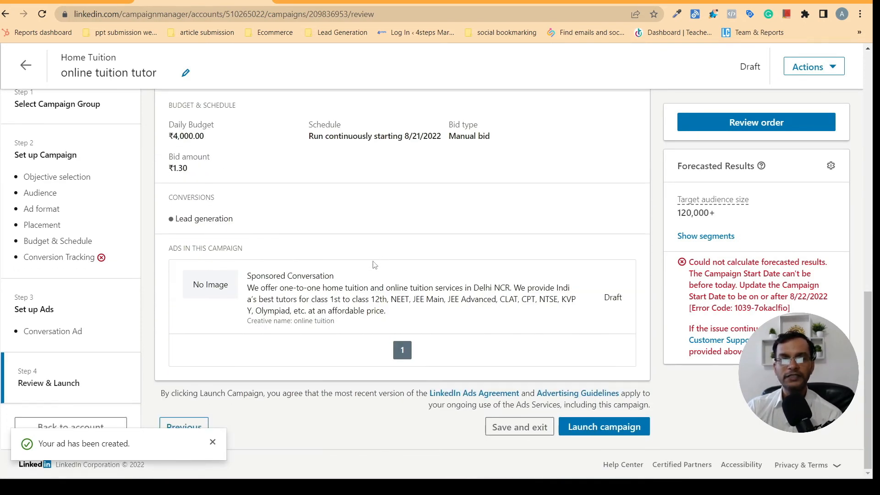
pyautogui.scroll(5, 310, 251)
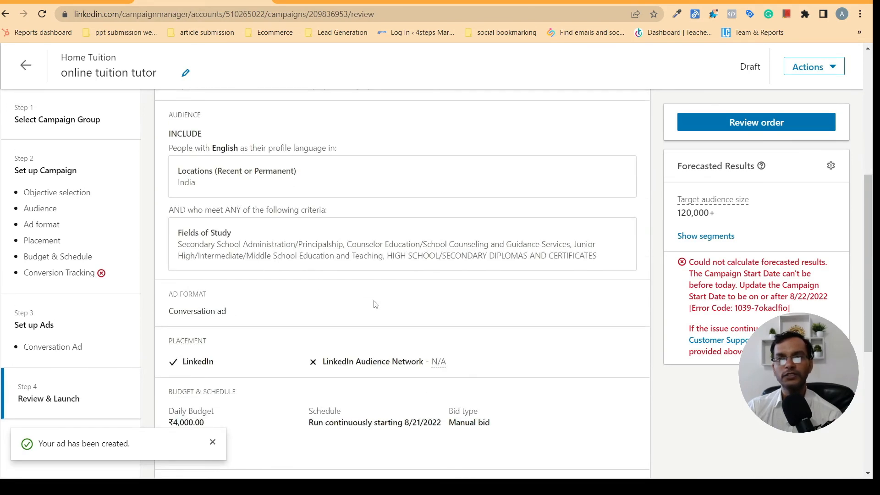
pyautogui.scroll(-5, 375, 304)
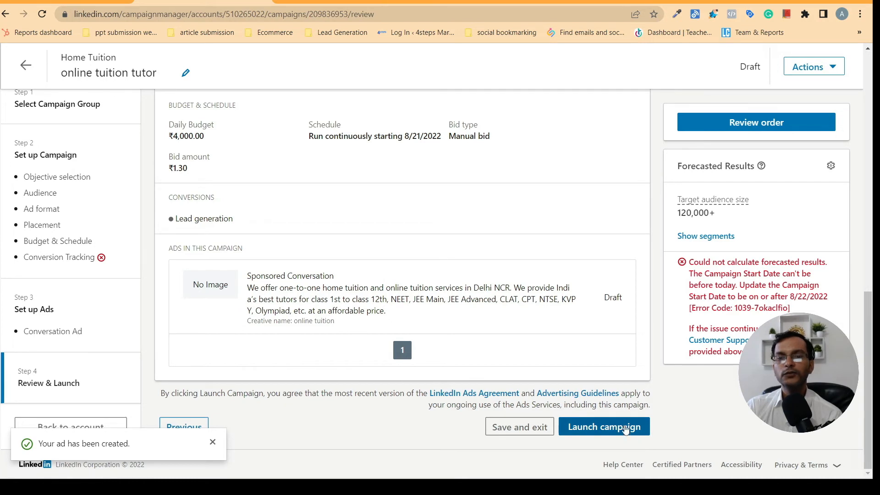
# Try to launch the "online tuition tutor" campaign, dismissing the ad creation notification along the way
pyautogui.click(597, 427)
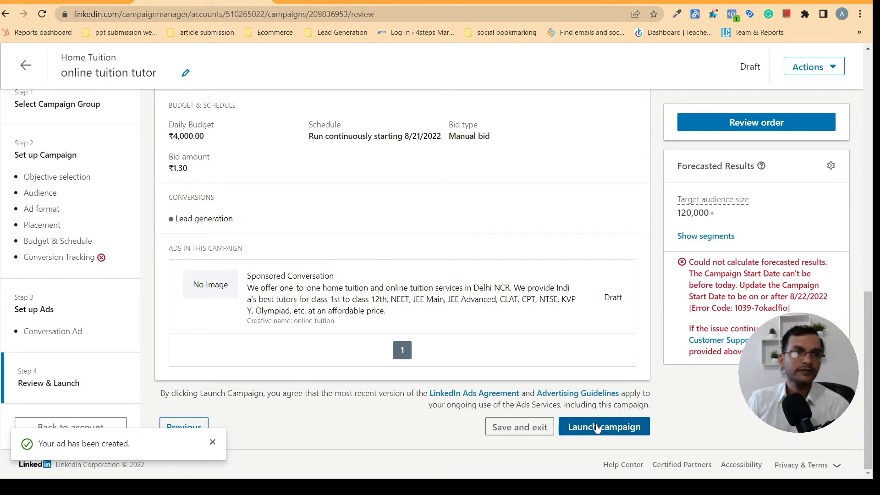
pyautogui.scroll(15, 625, 394)
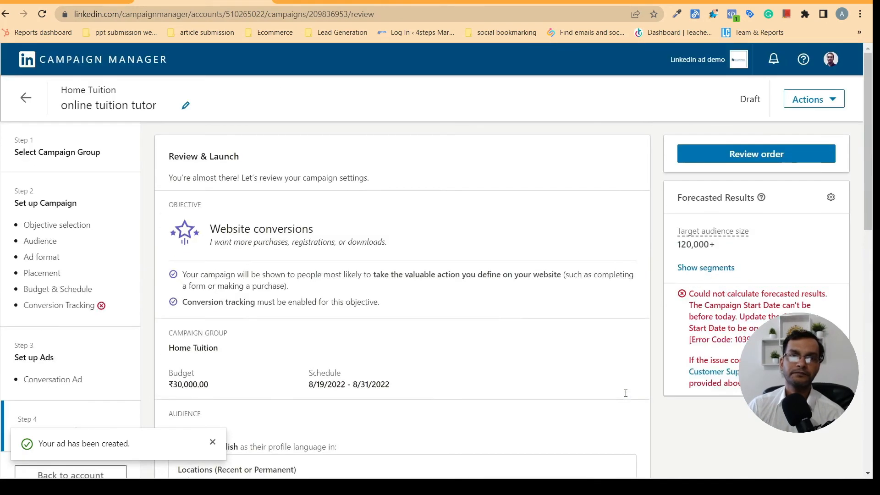
pyautogui.scroll(-15, 626, 393)
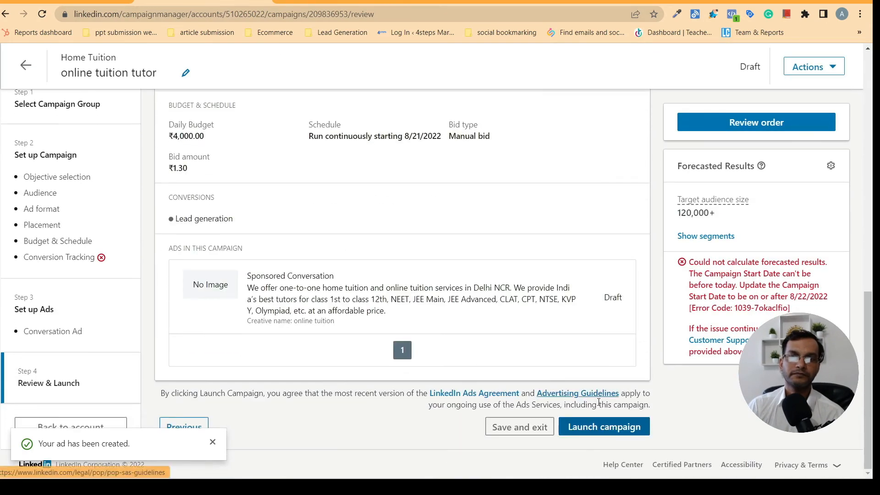
pyautogui.click(590, 430)
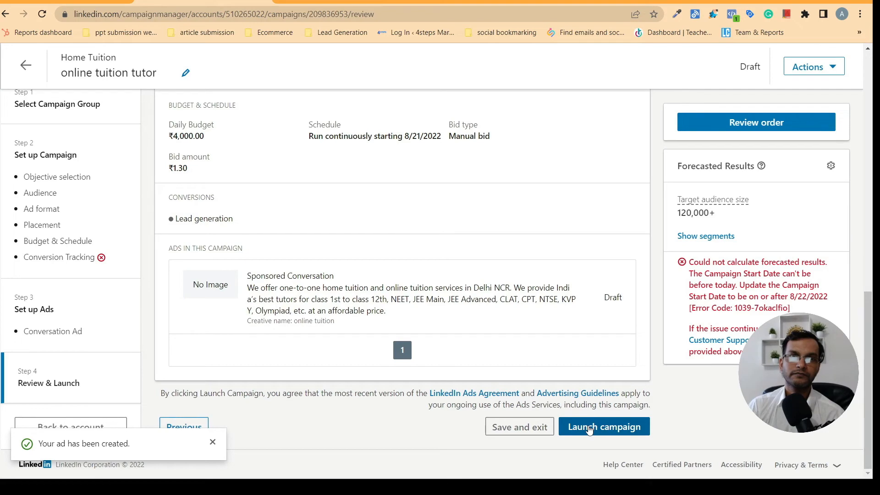
pyautogui.scroll(15, 636, 406)
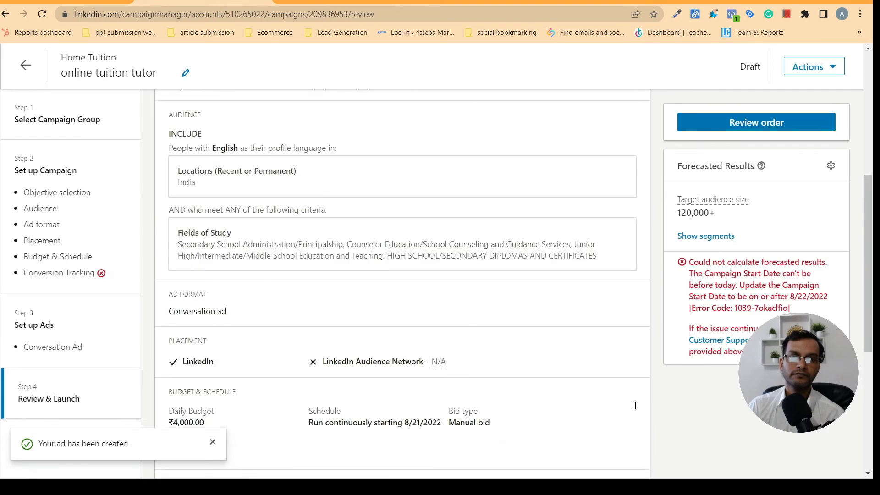
pyautogui.scroll(-15, 635, 407)
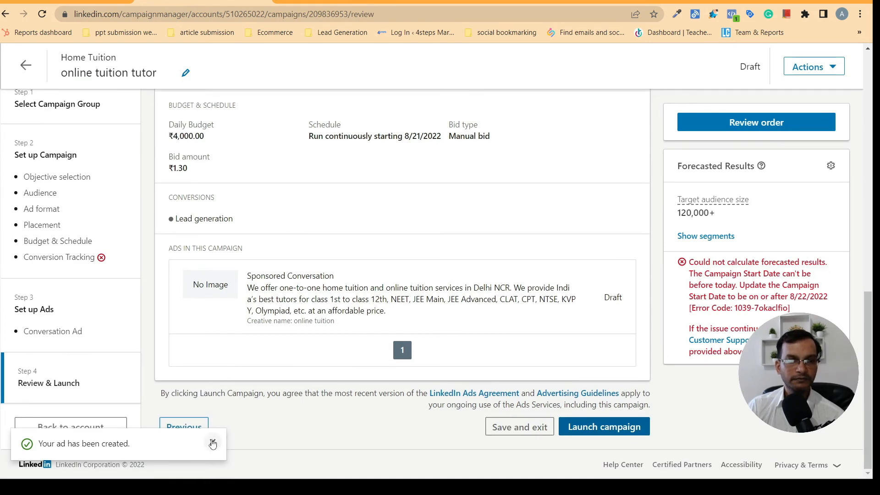
pyautogui.click(212, 441)
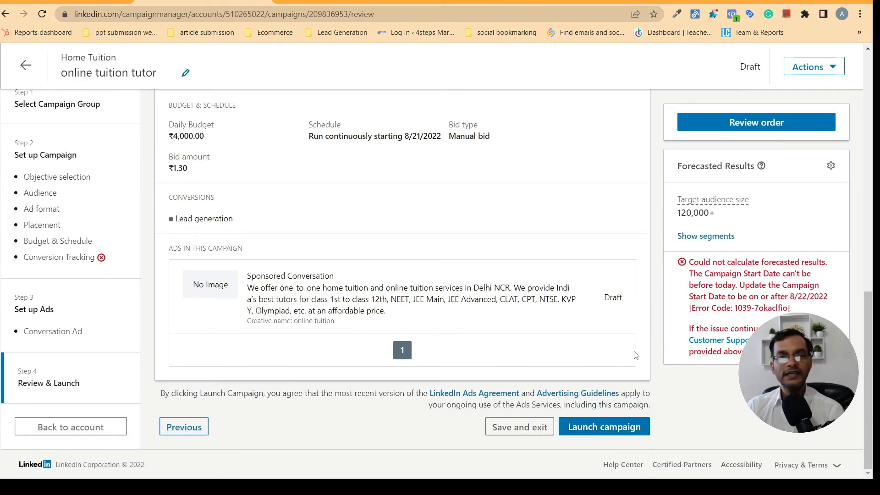
pyautogui.click(604, 427)
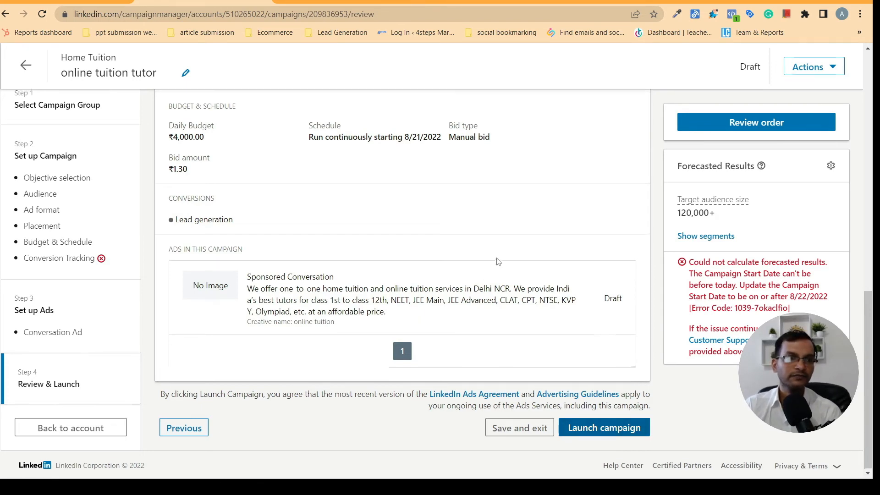
# Recheck the campaign's review summary from its objective down to its ad, consulting the GharPePdhai website homepage in between
pyautogui.scroll(15, 499, 262)
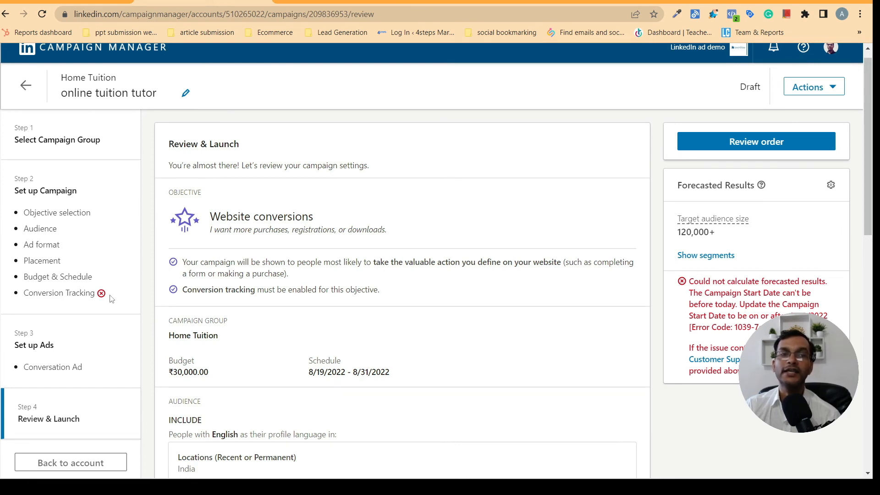
pyautogui.click(385, 1)
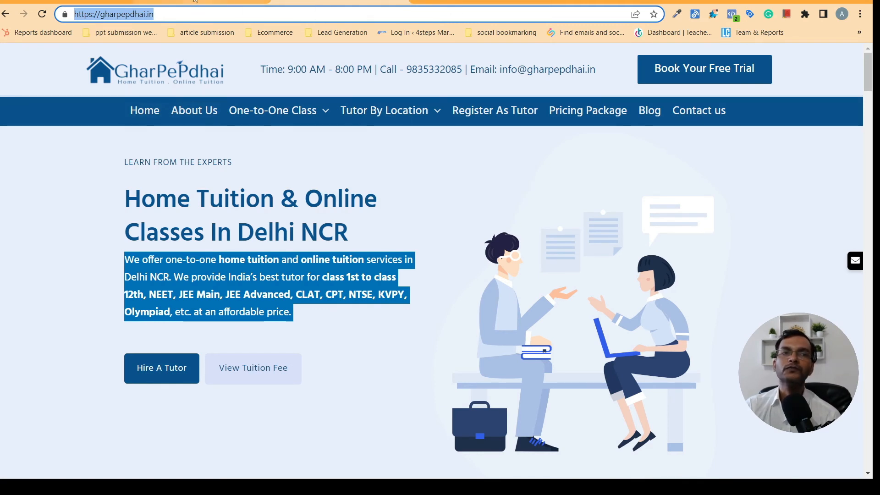
pyautogui.click(243, 2)
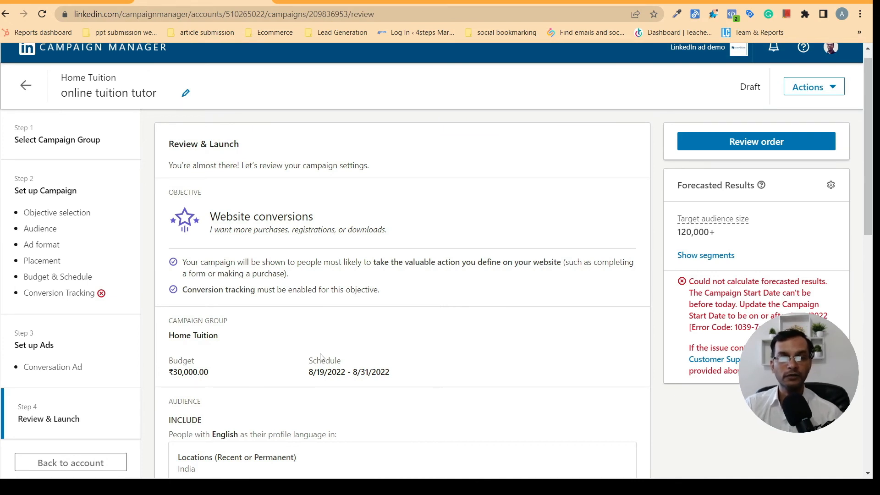
pyautogui.scroll(-5, 494, 338)
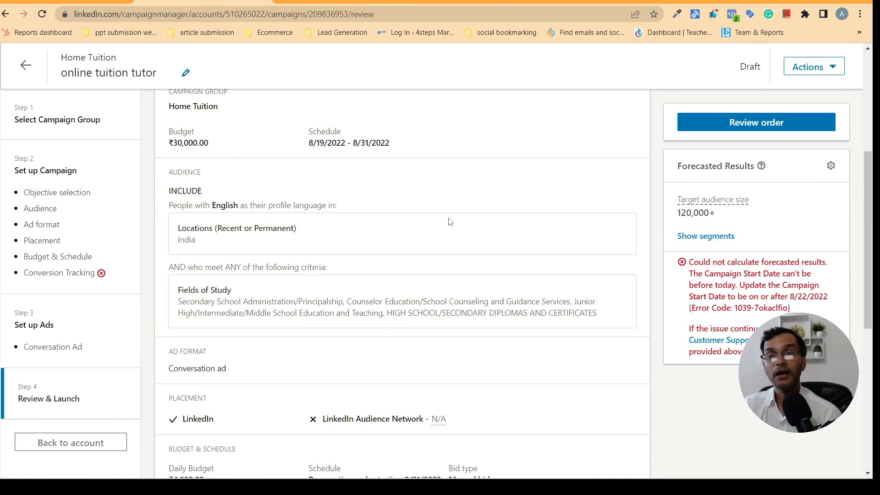
pyautogui.scroll(-5, 514, 211)
pyautogui.scroll(-3, 515, 227)
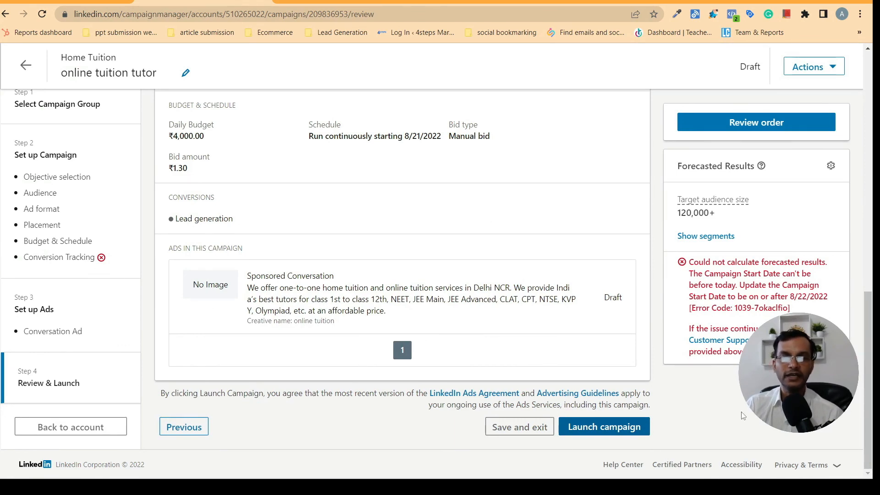
pyautogui.scroll(10, 686, 415)
pyautogui.scroll(-10, 636, 372)
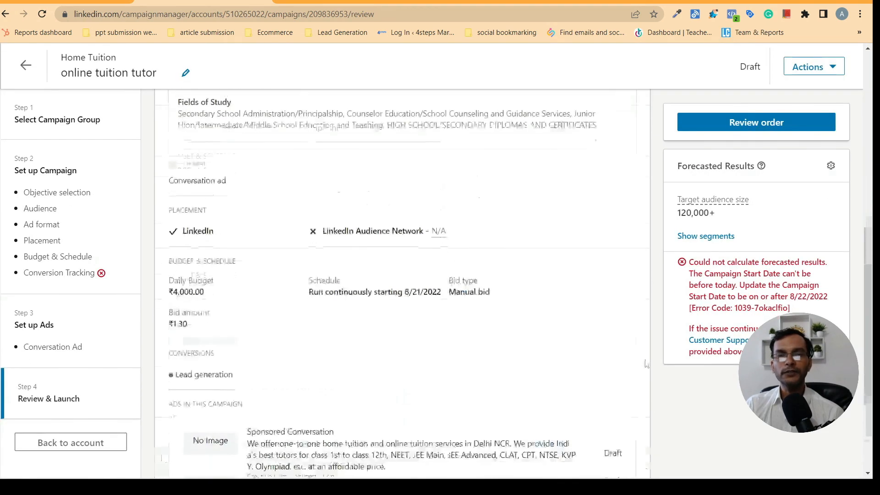